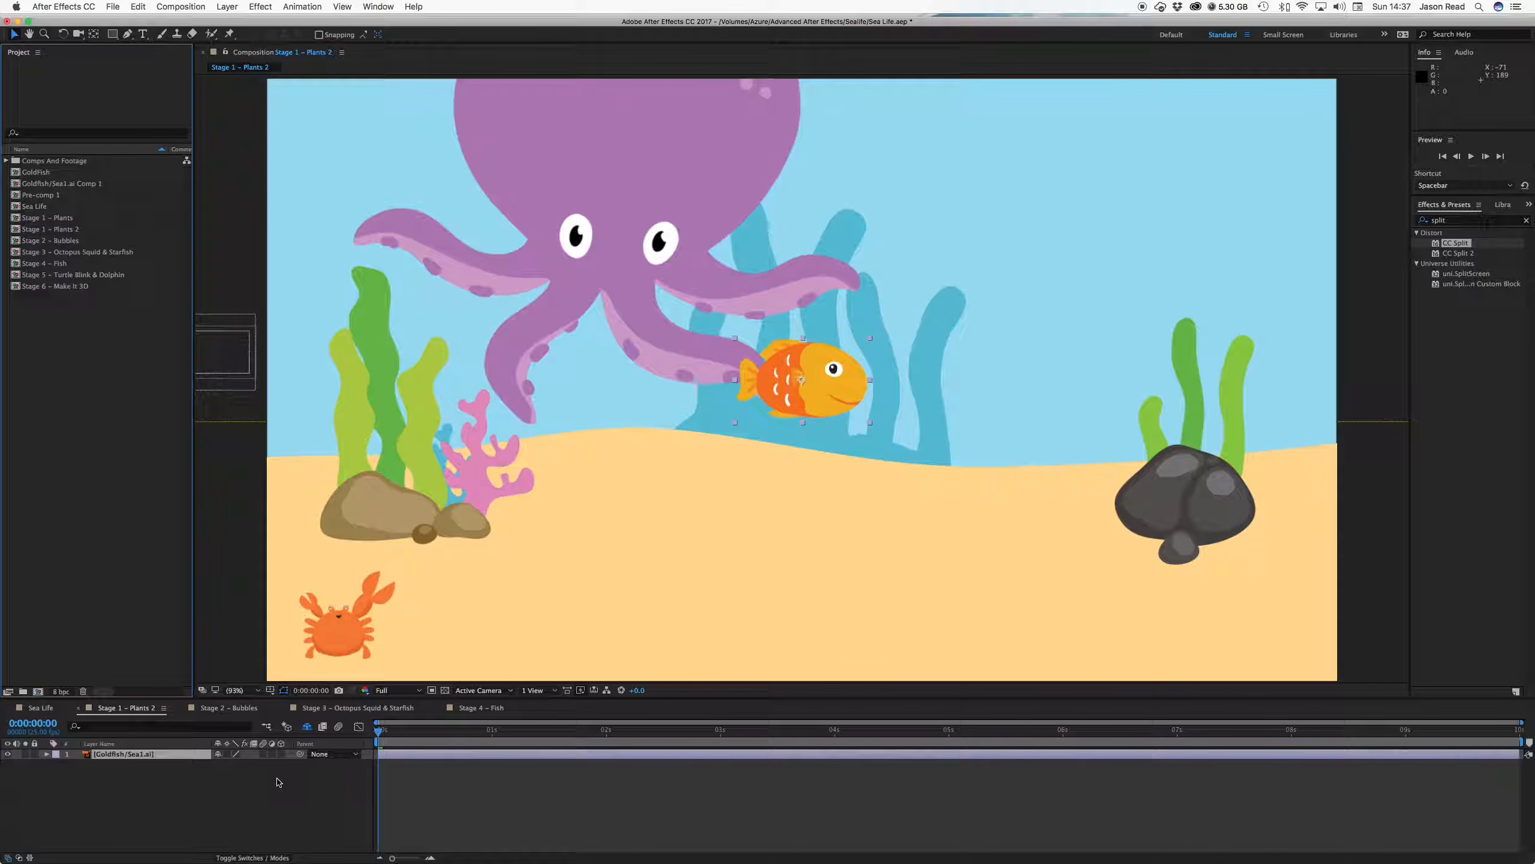
# Set the Goldfish/Sea1.ai layer's Scale to 200%
pyautogui.press('s')
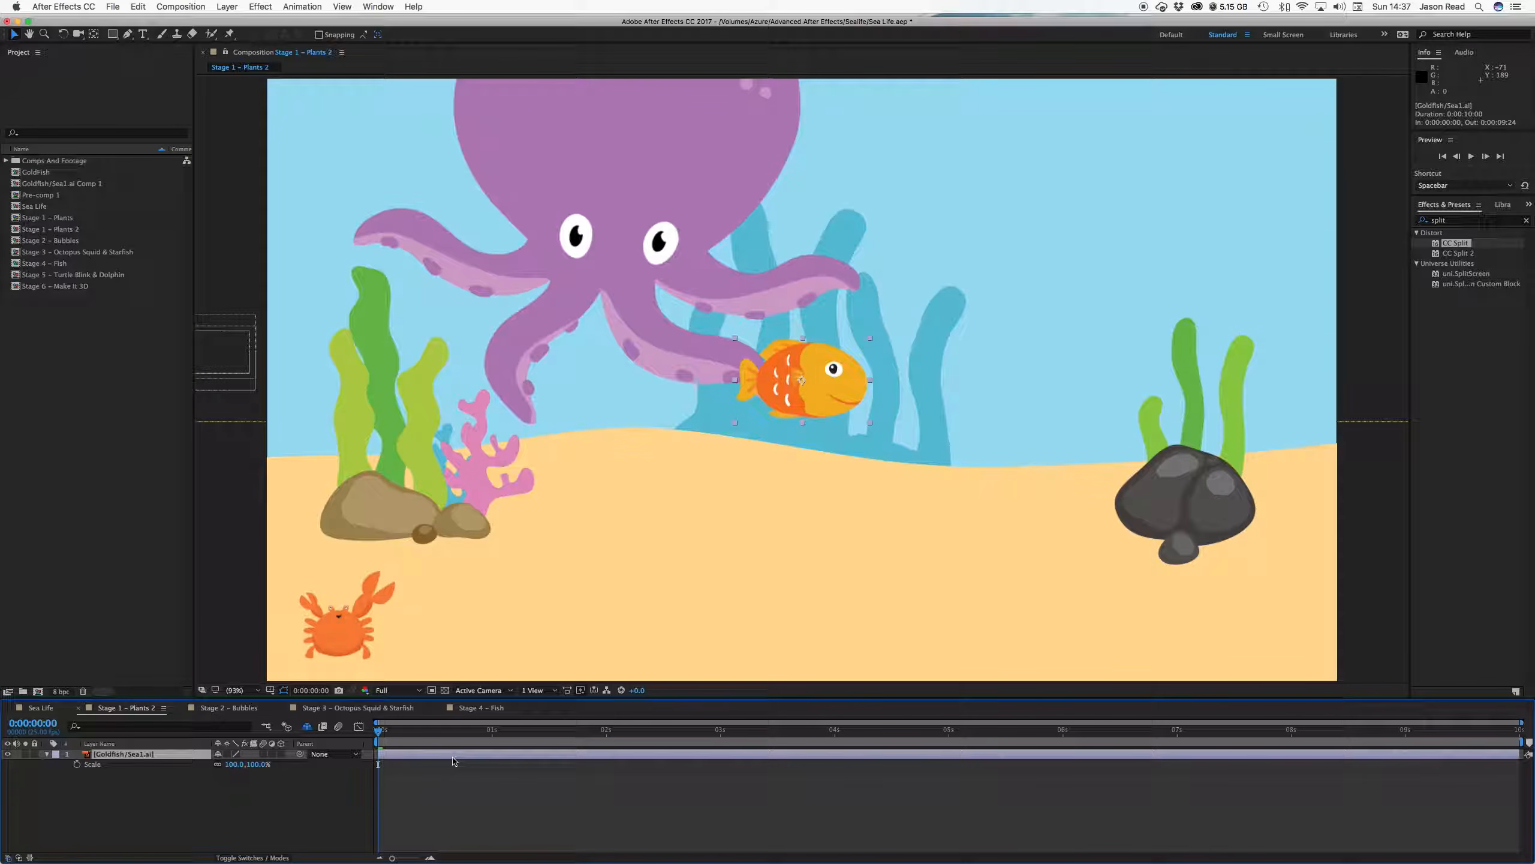
pyautogui.click(235, 764)
pyautogui.press('Return')
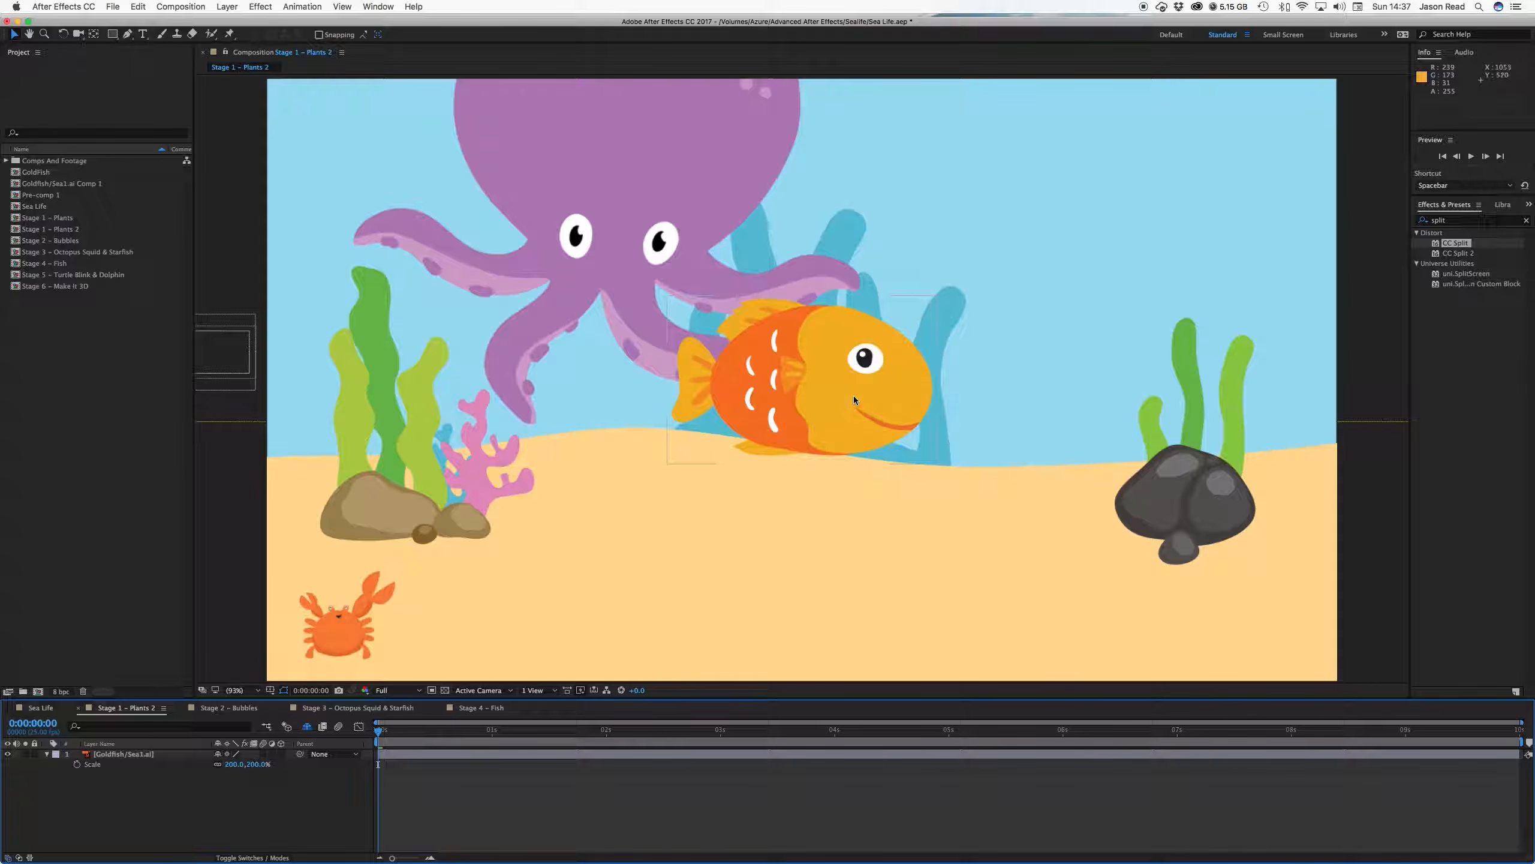
# With no layer selected, pick the Rectangle tool and sample the goldfish's yellow body as its fill
pyautogui.click(733, 756)
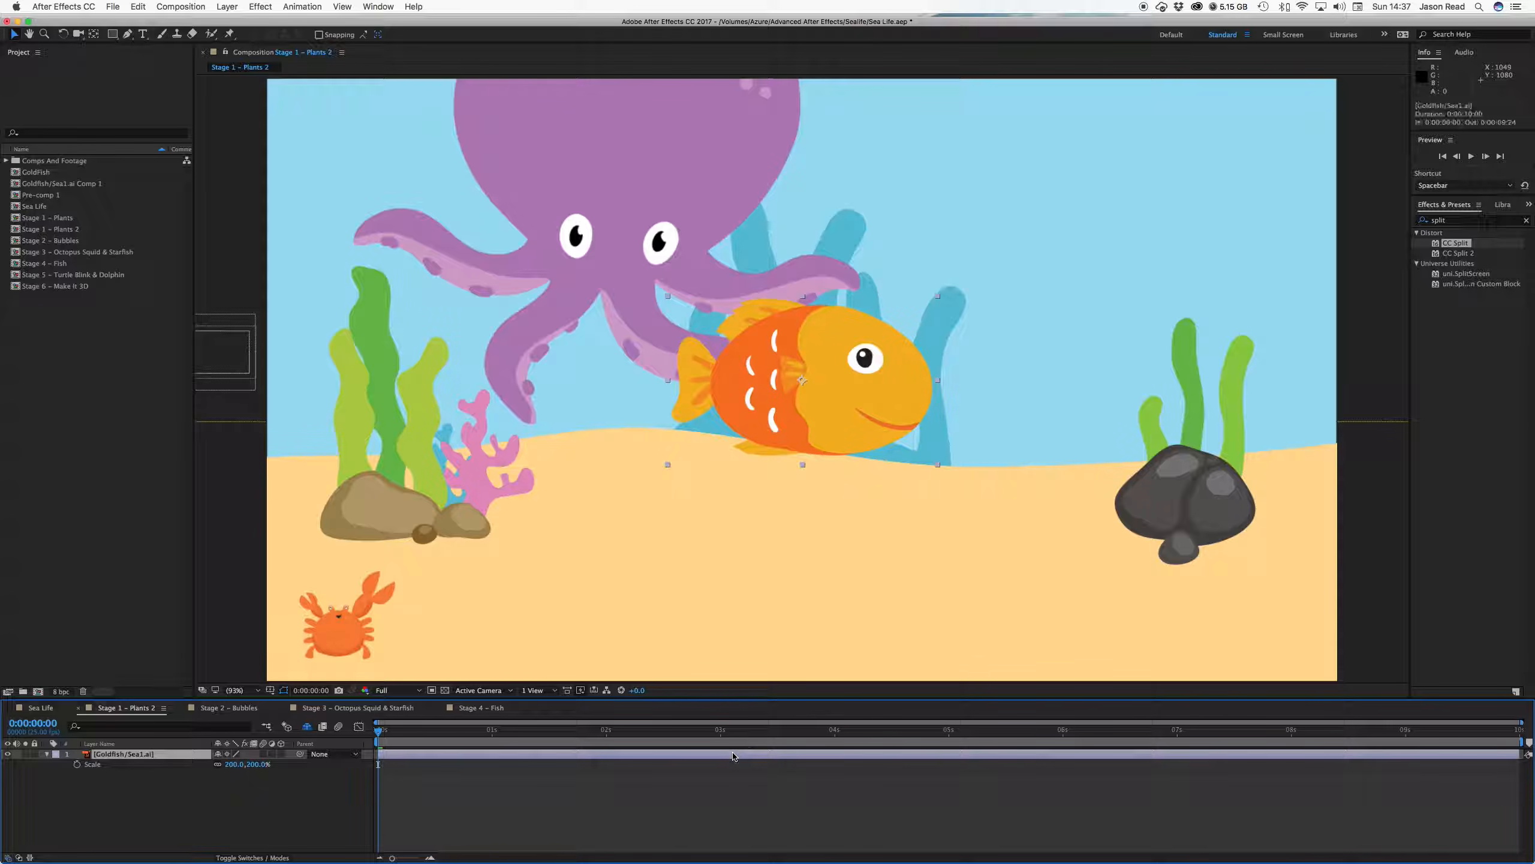
pyautogui.click(855, 824)
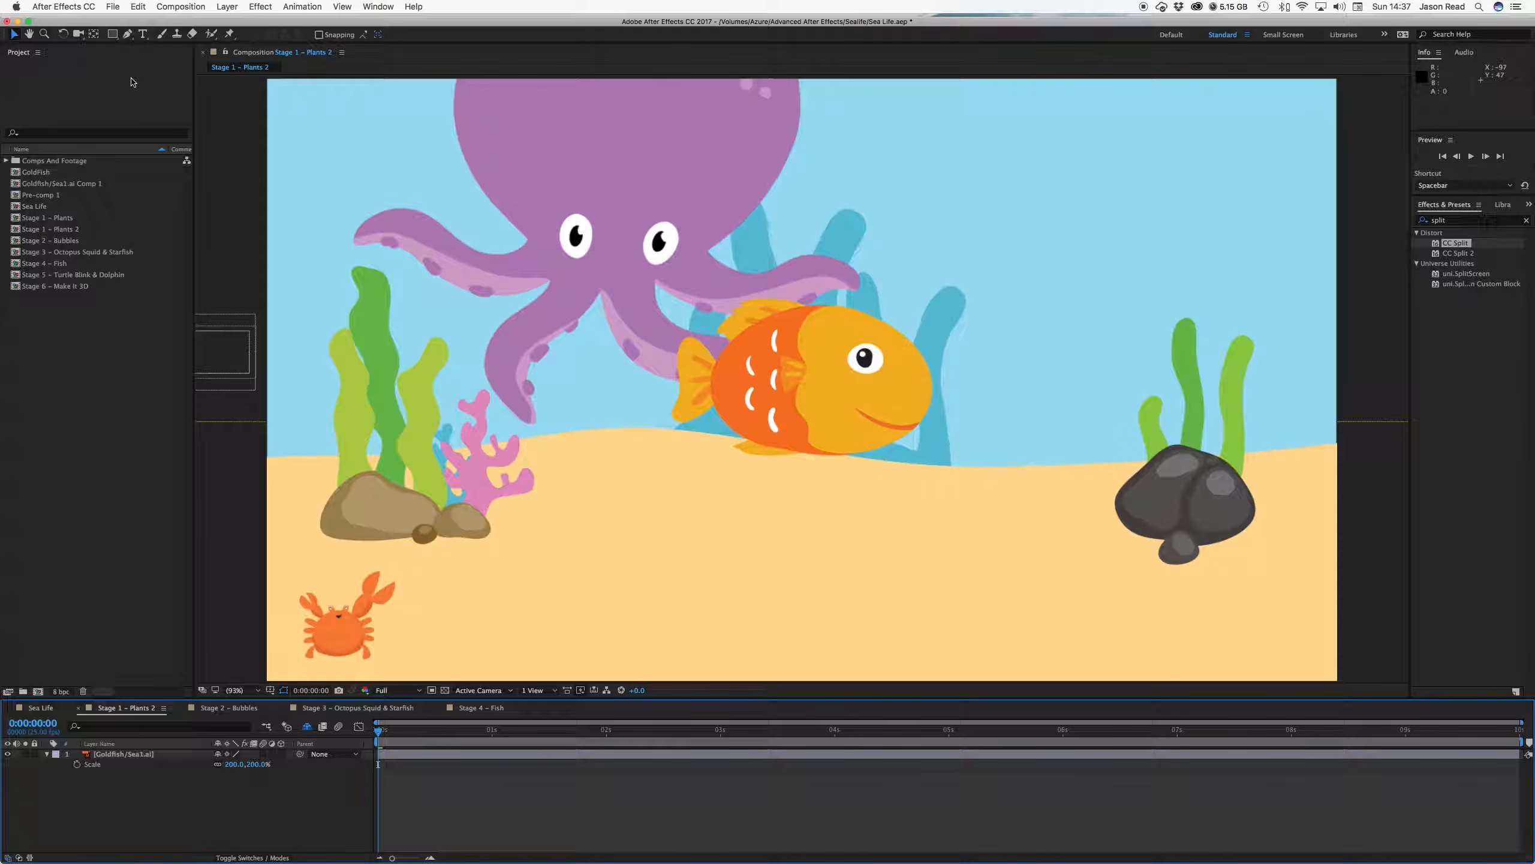
pyautogui.click(112, 34)
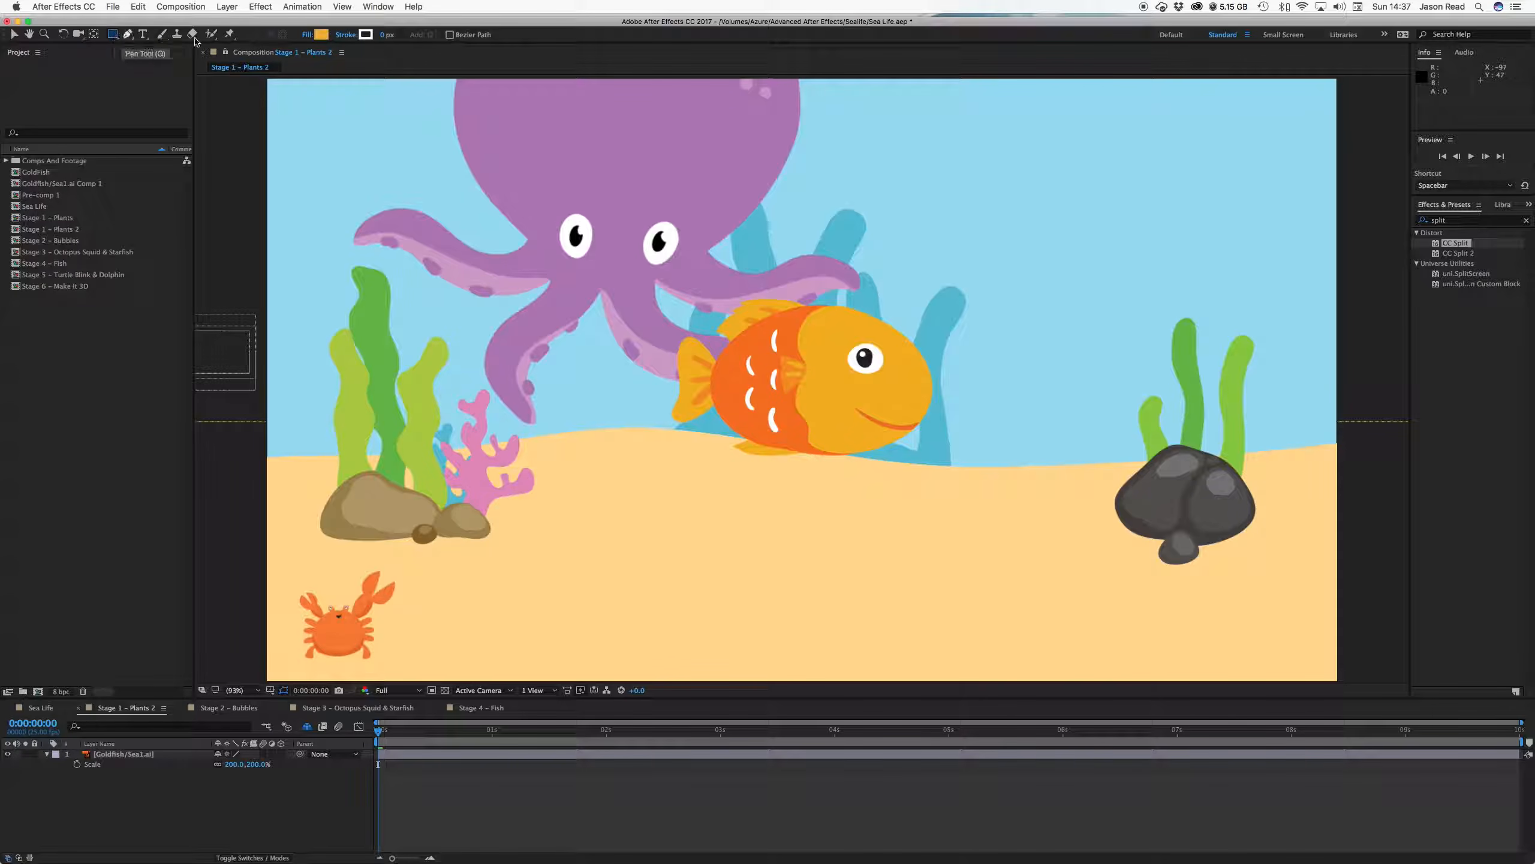
pyautogui.click(321, 34)
pyautogui.click(1191, 568)
pyautogui.click(900, 379)
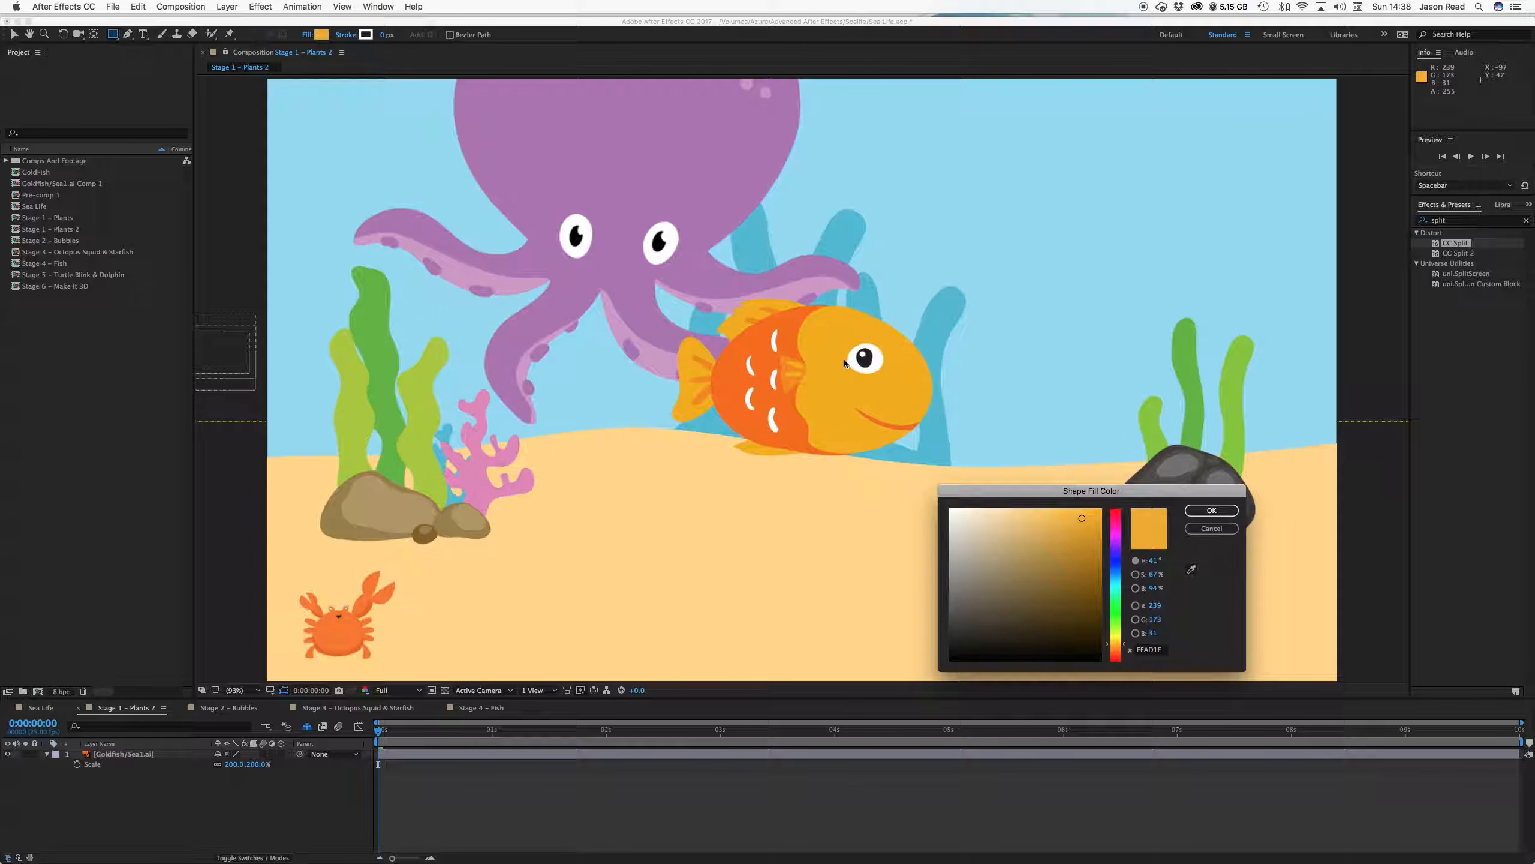
pyautogui.click(1211, 510)
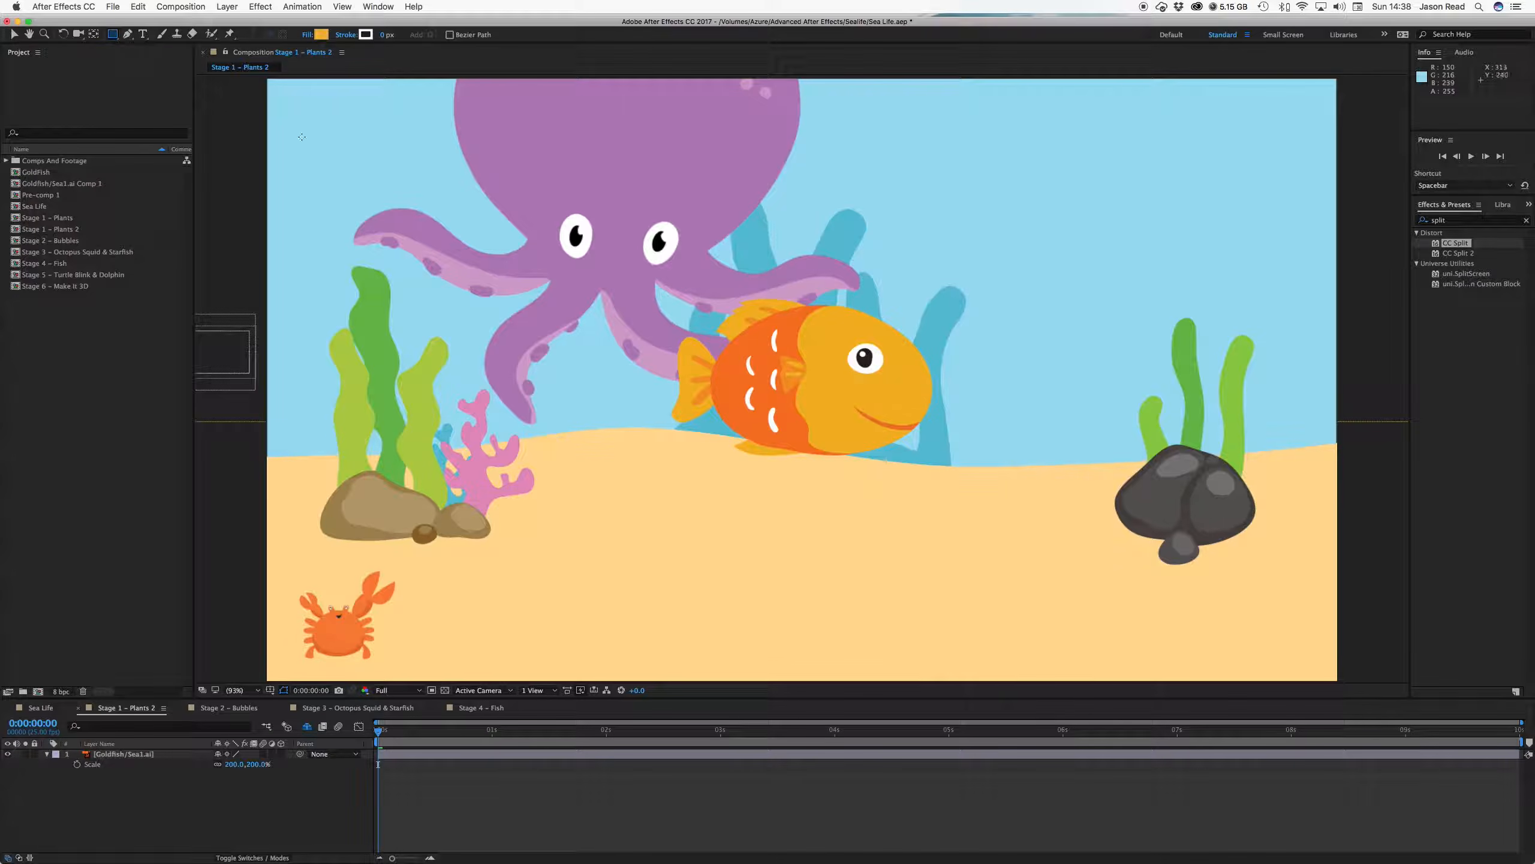
pyautogui.click(113, 34)
# Draw a yellow rectangle over the goldfish's eye and apply CC Split to Shape Layer 1
pyautogui.click(164, 34)
pyautogui.moveTo(827, 337); pyautogui.dragTo(905, 379)
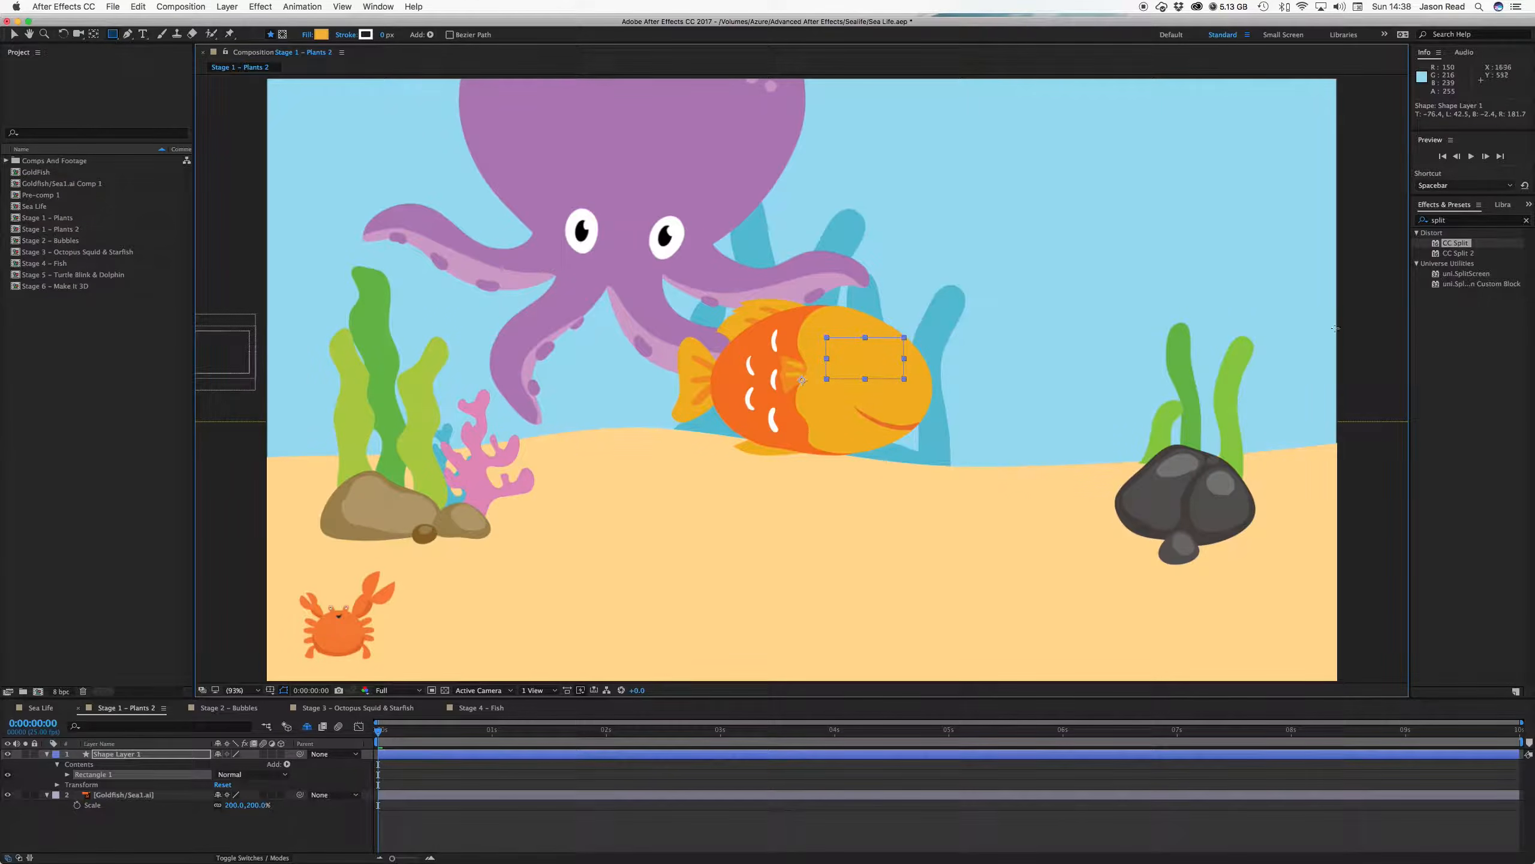
pyautogui.click(1520, 359)
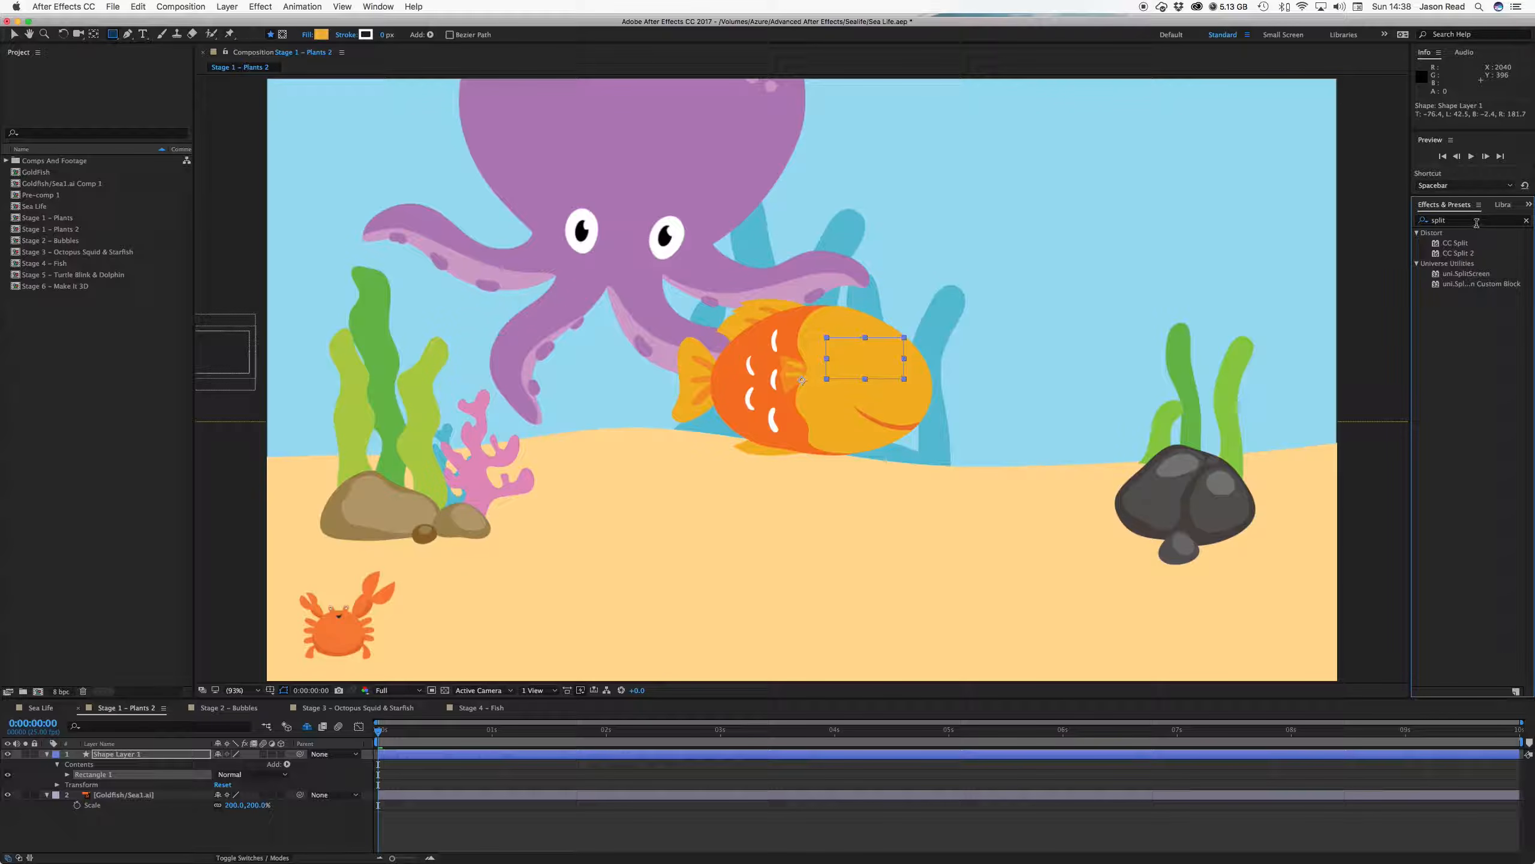
pyautogui.click(1458, 245)
pyautogui.moveTo(1441, 246); pyautogui.dragTo(551, 754)
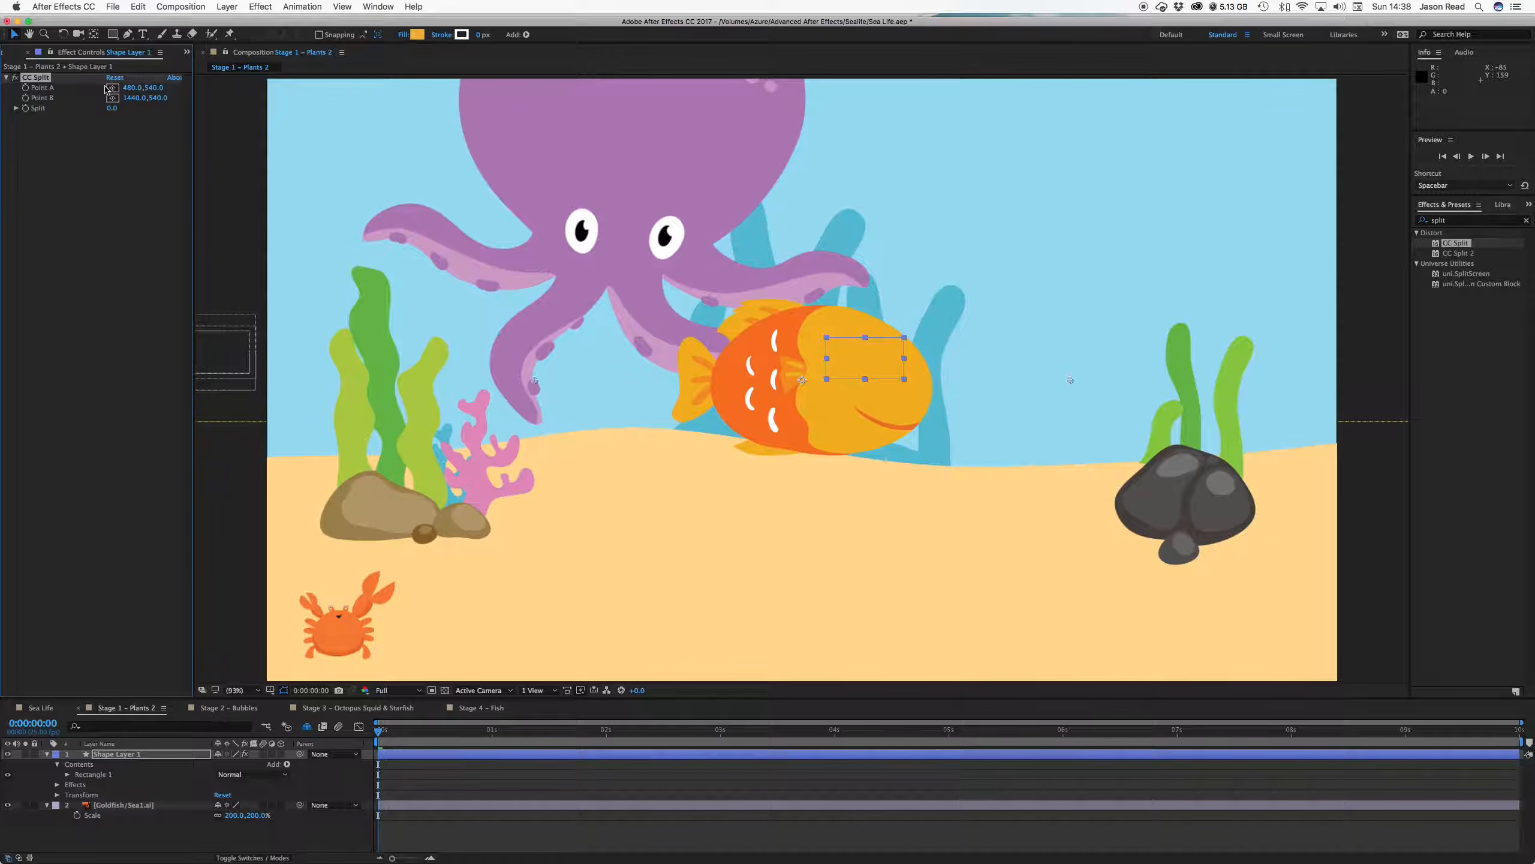
# Place CC Split's Point A and Point B across the eye and raise Split to 129
pyautogui.moveTo(1070, 381); pyautogui.dragTo(901, 358)
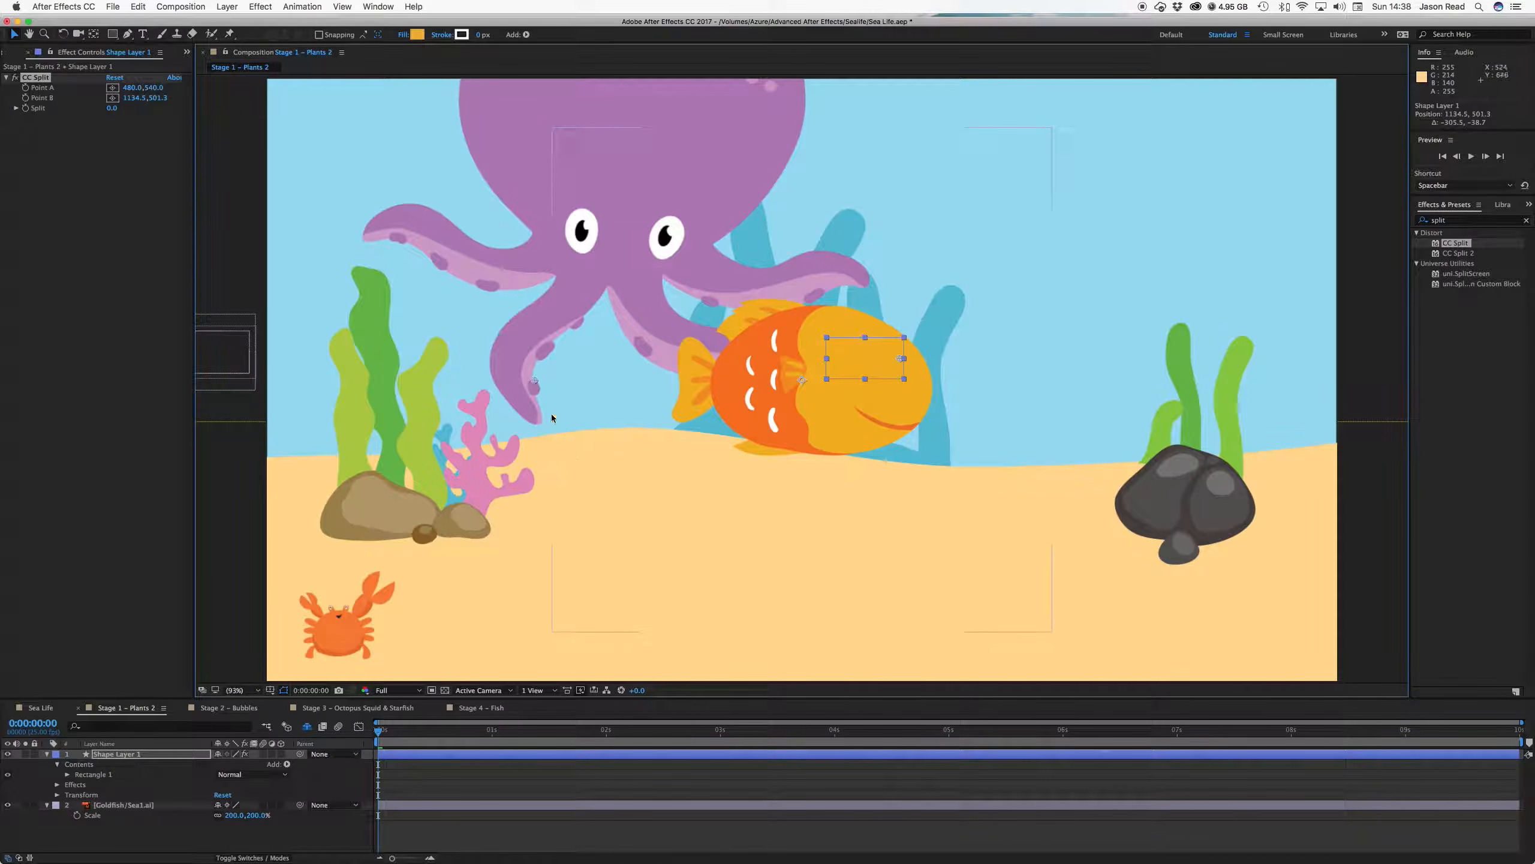
pyautogui.moveTo(534, 383); pyautogui.dragTo(827, 359)
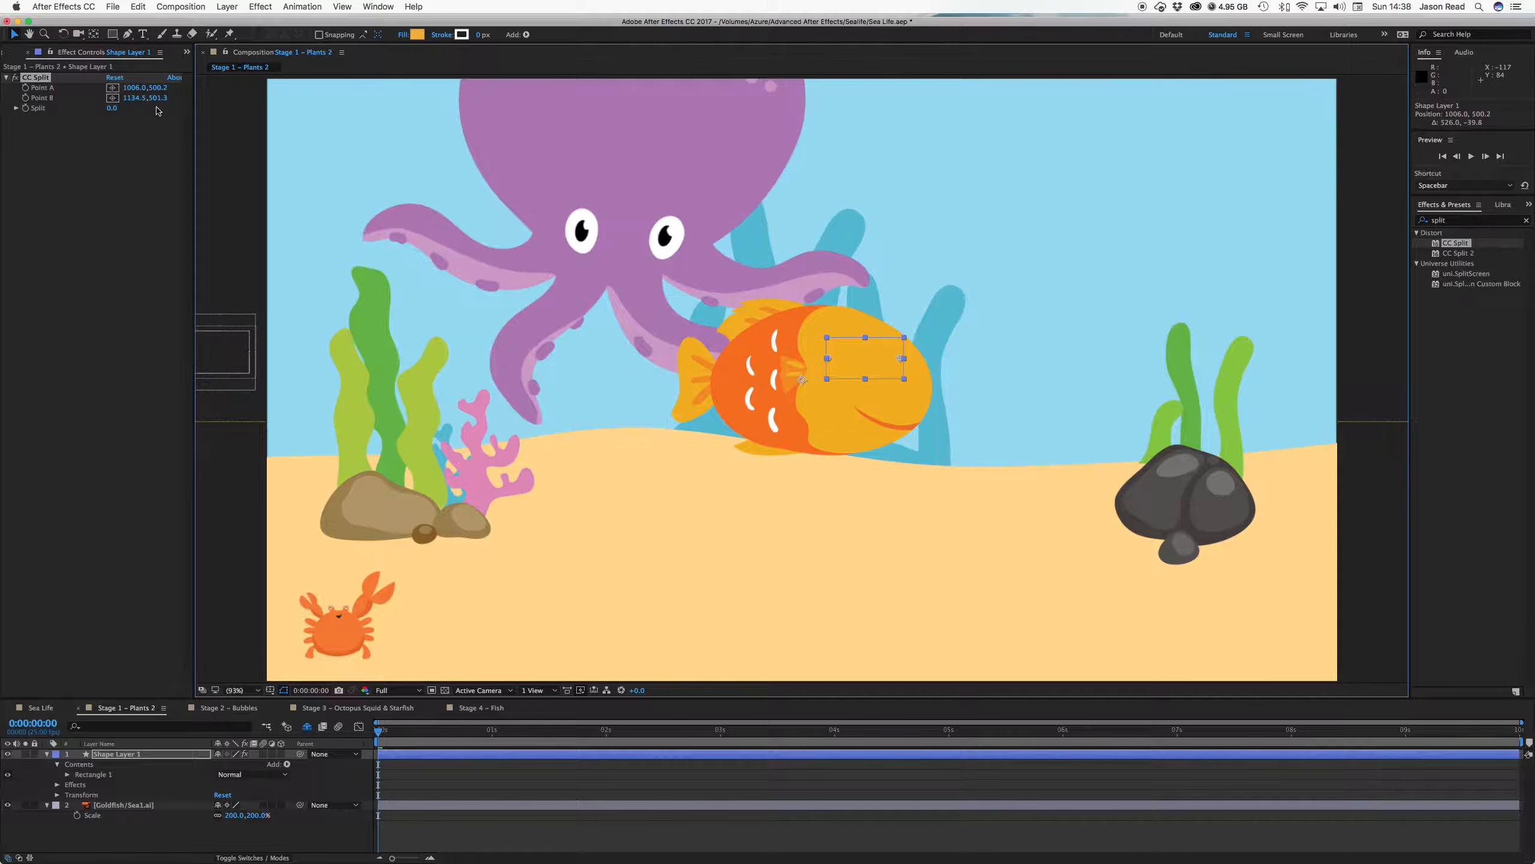
pyautogui.moveTo(113, 108)
pyautogui.mouseDown()
pyautogui.moveTo(192, 113)
pyautogui.moveTo(137, 119)
pyautogui.mouseUp()
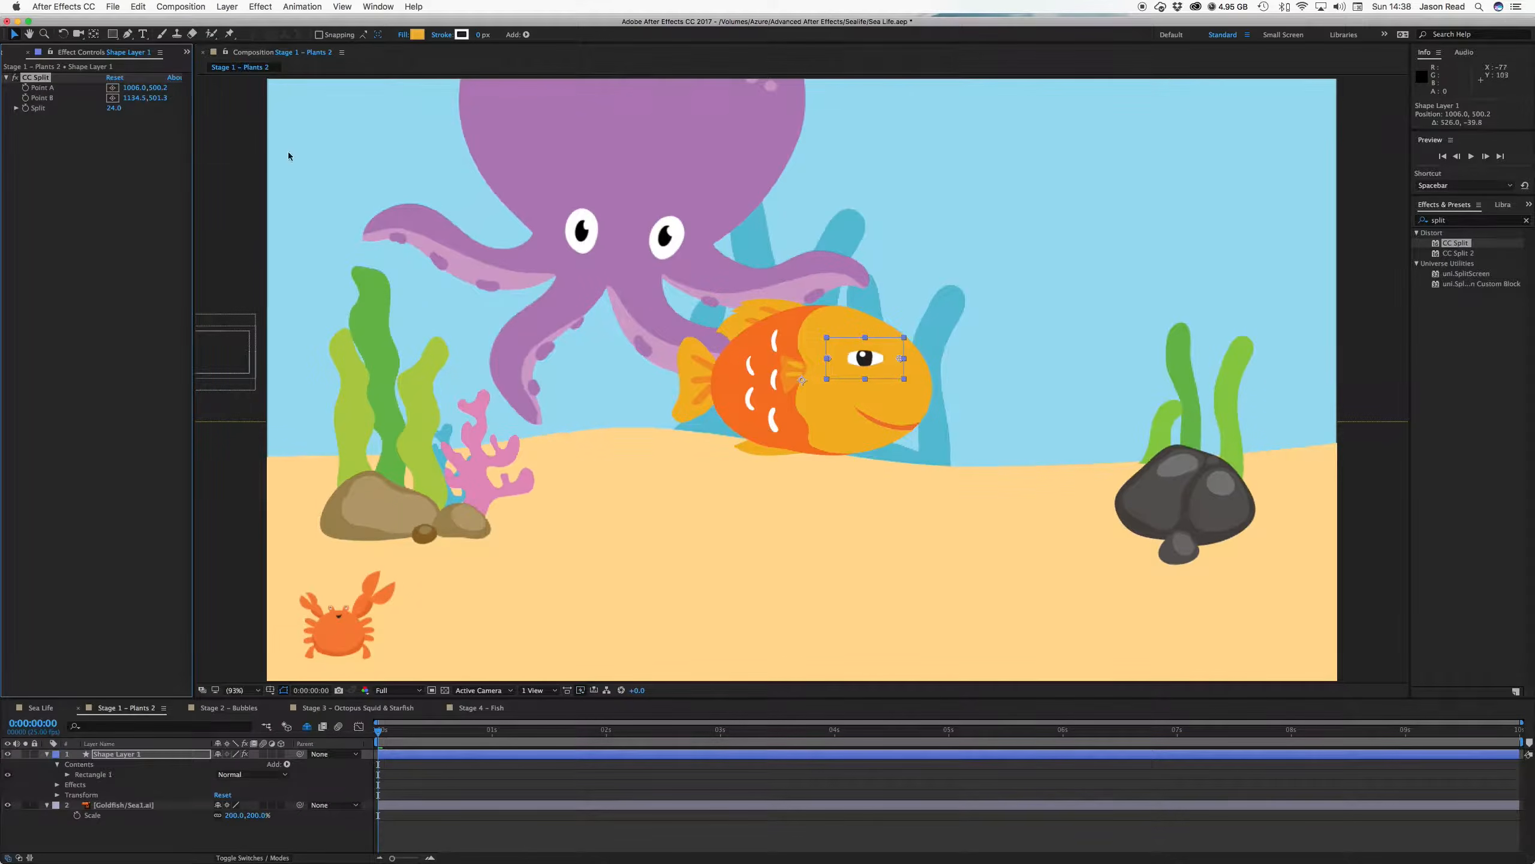
pyautogui.moveTo(901, 358); pyautogui.dragTo(893, 359)
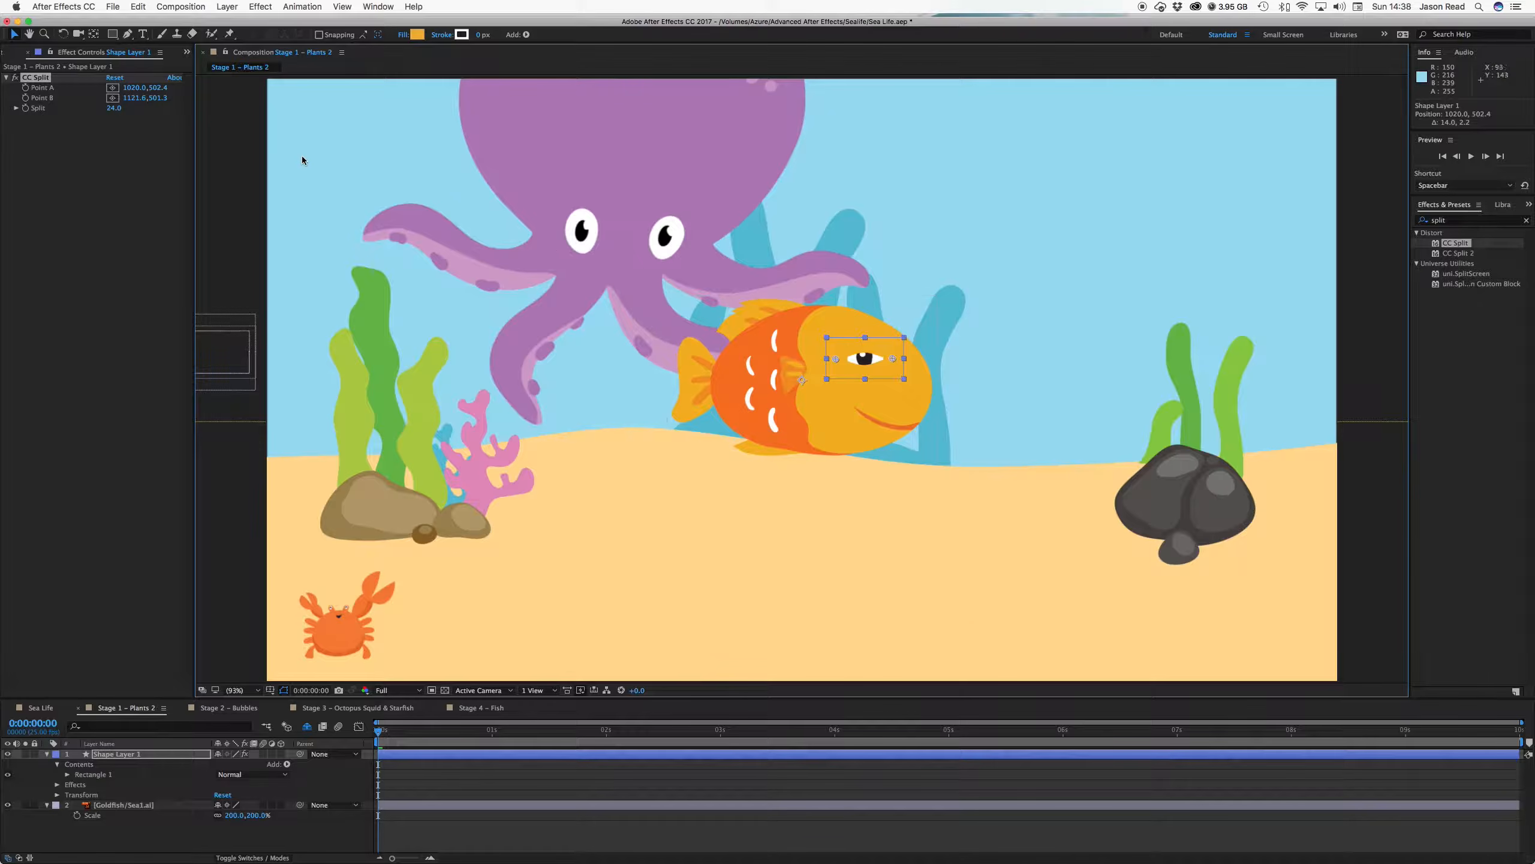
pyautogui.moveTo(114, 107); pyautogui.dragTo(195, 127)
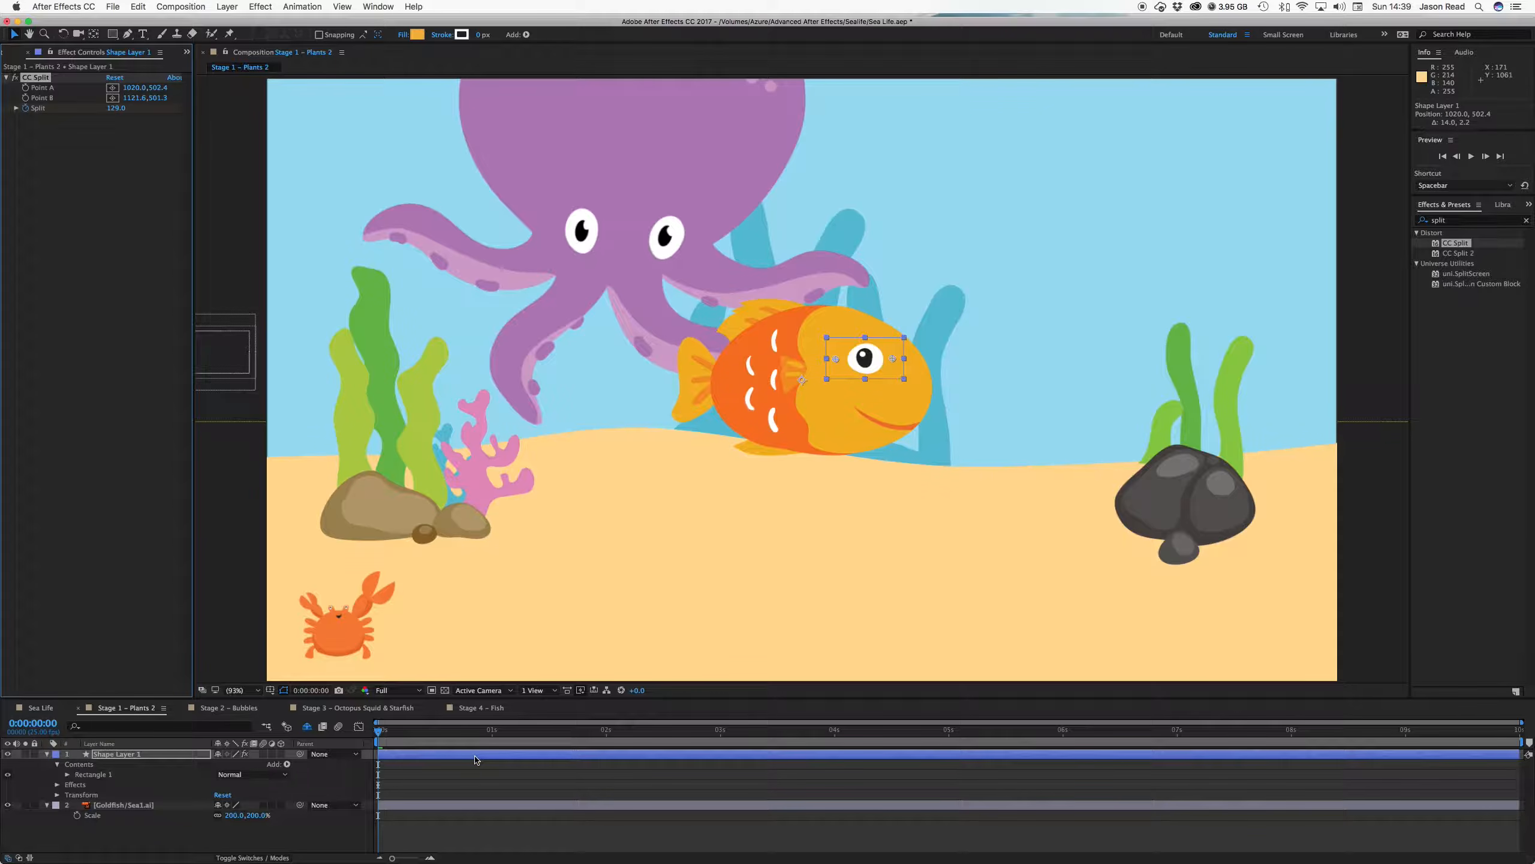
# Reveal the Split keyframes and set Split to 0 at 1:00 so the eye closes
pyautogui.press('u')
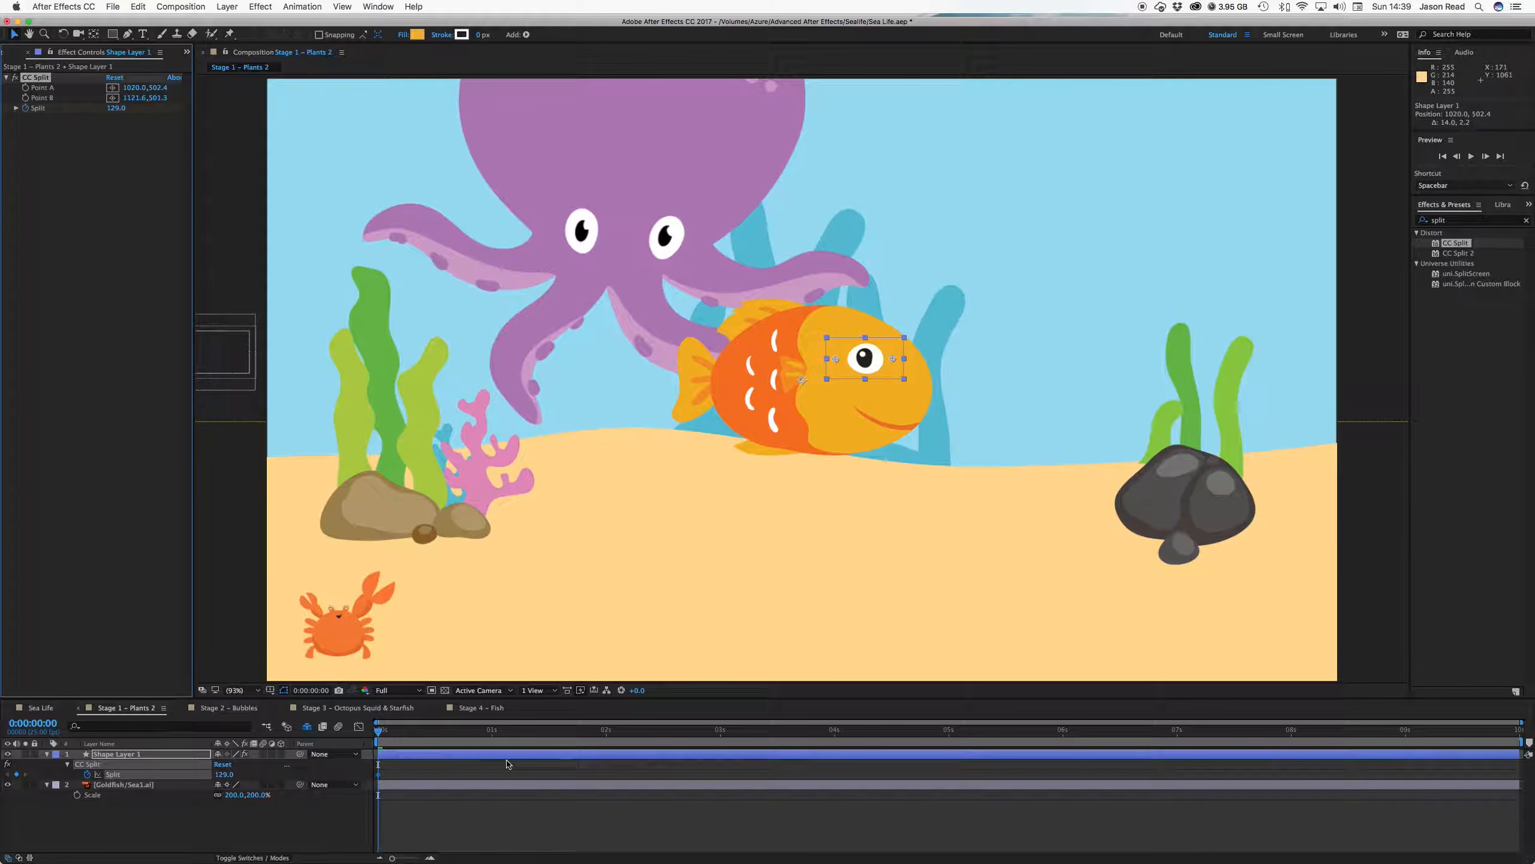
pyautogui.moveTo(378, 731); pyautogui.dragTo(424, 733)
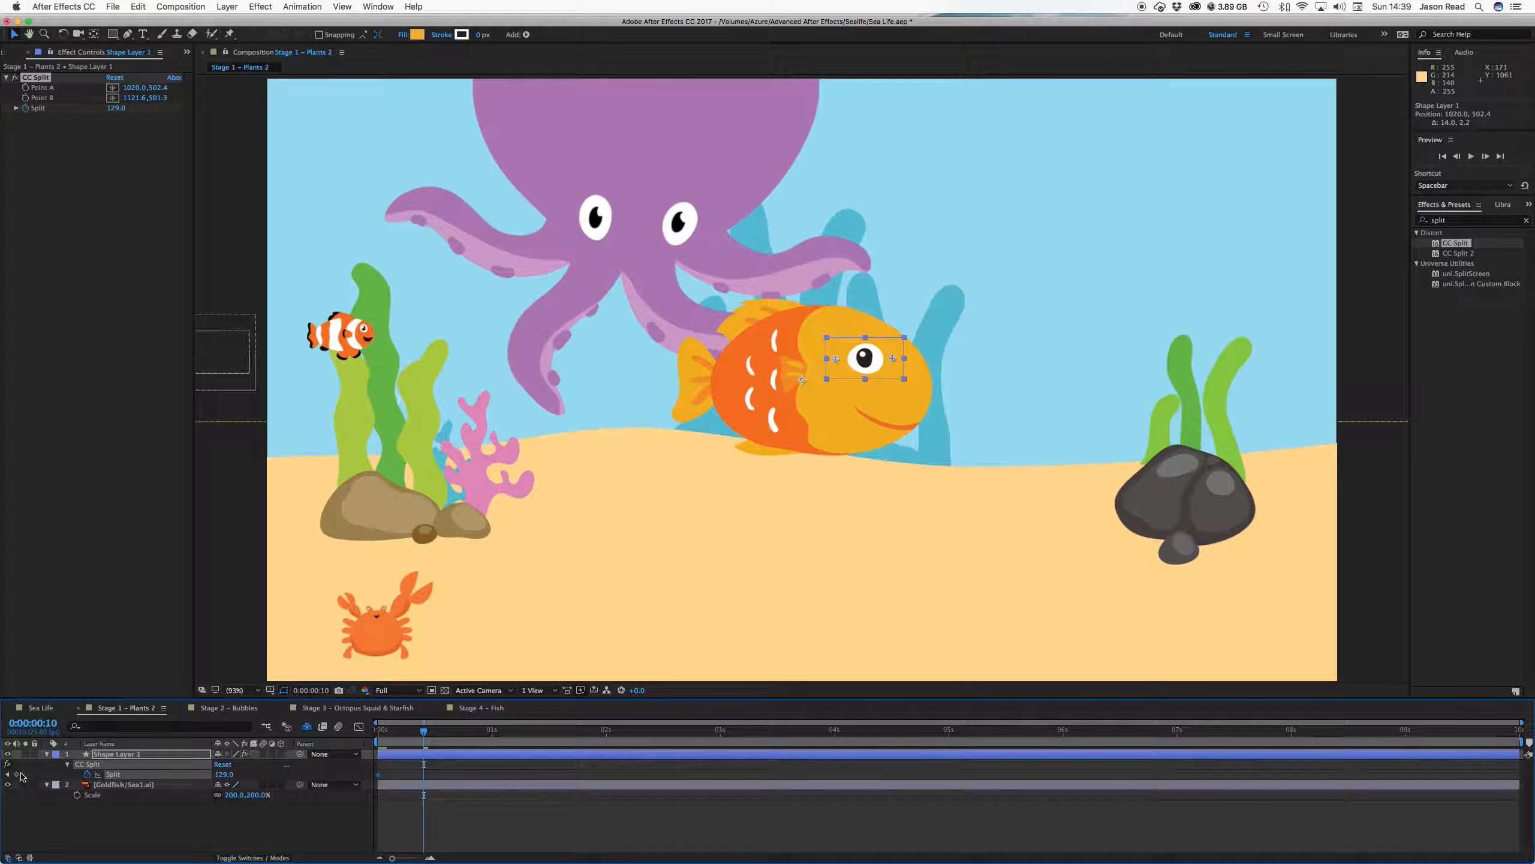
pyautogui.press('space')
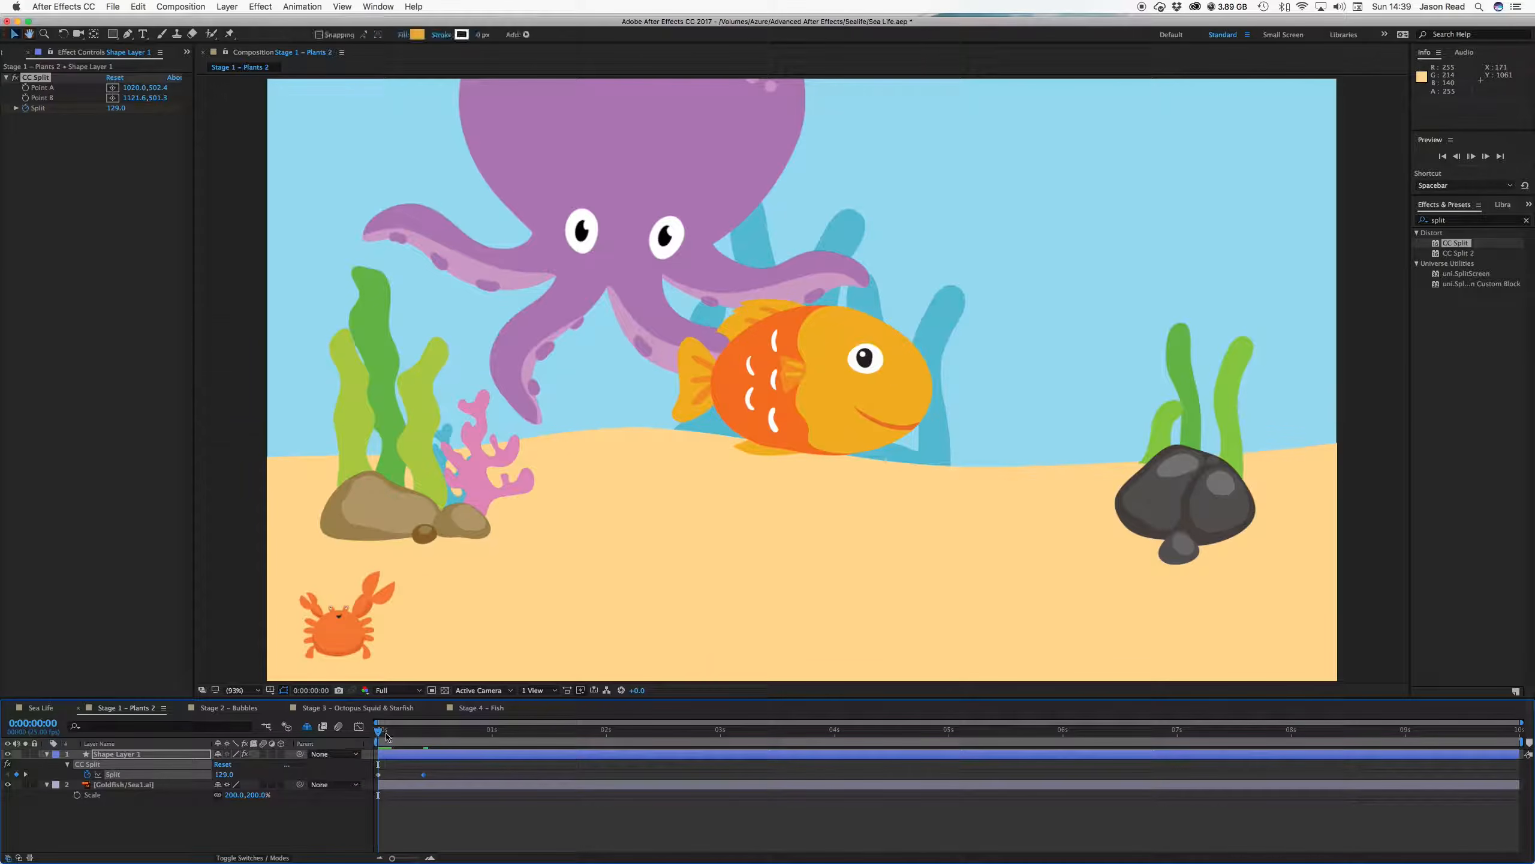
pyautogui.moveTo(434, 738); pyautogui.dragTo(492, 738)
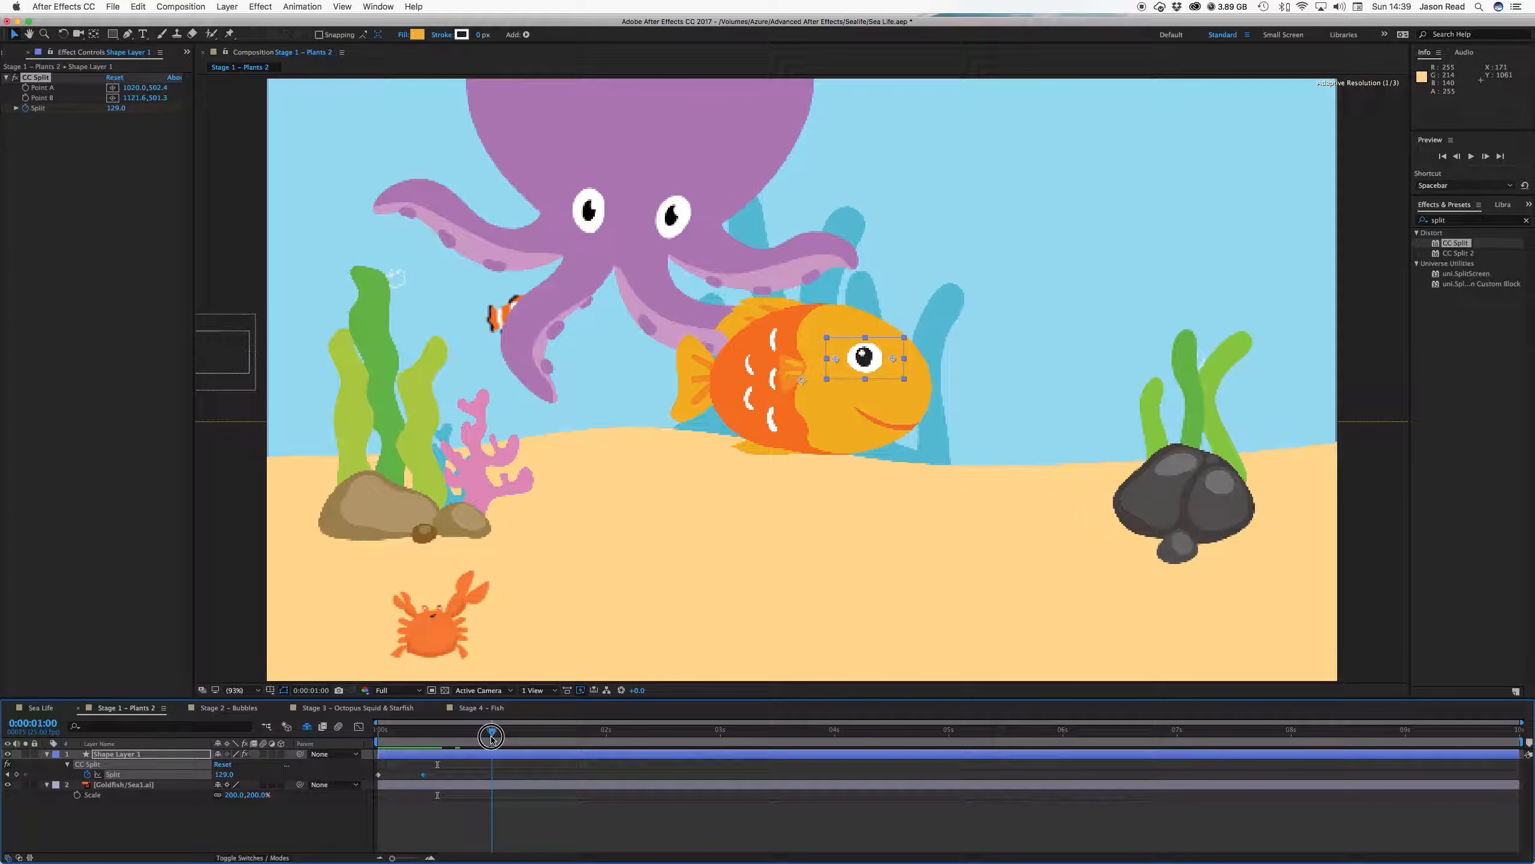
pyautogui.click(117, 109)
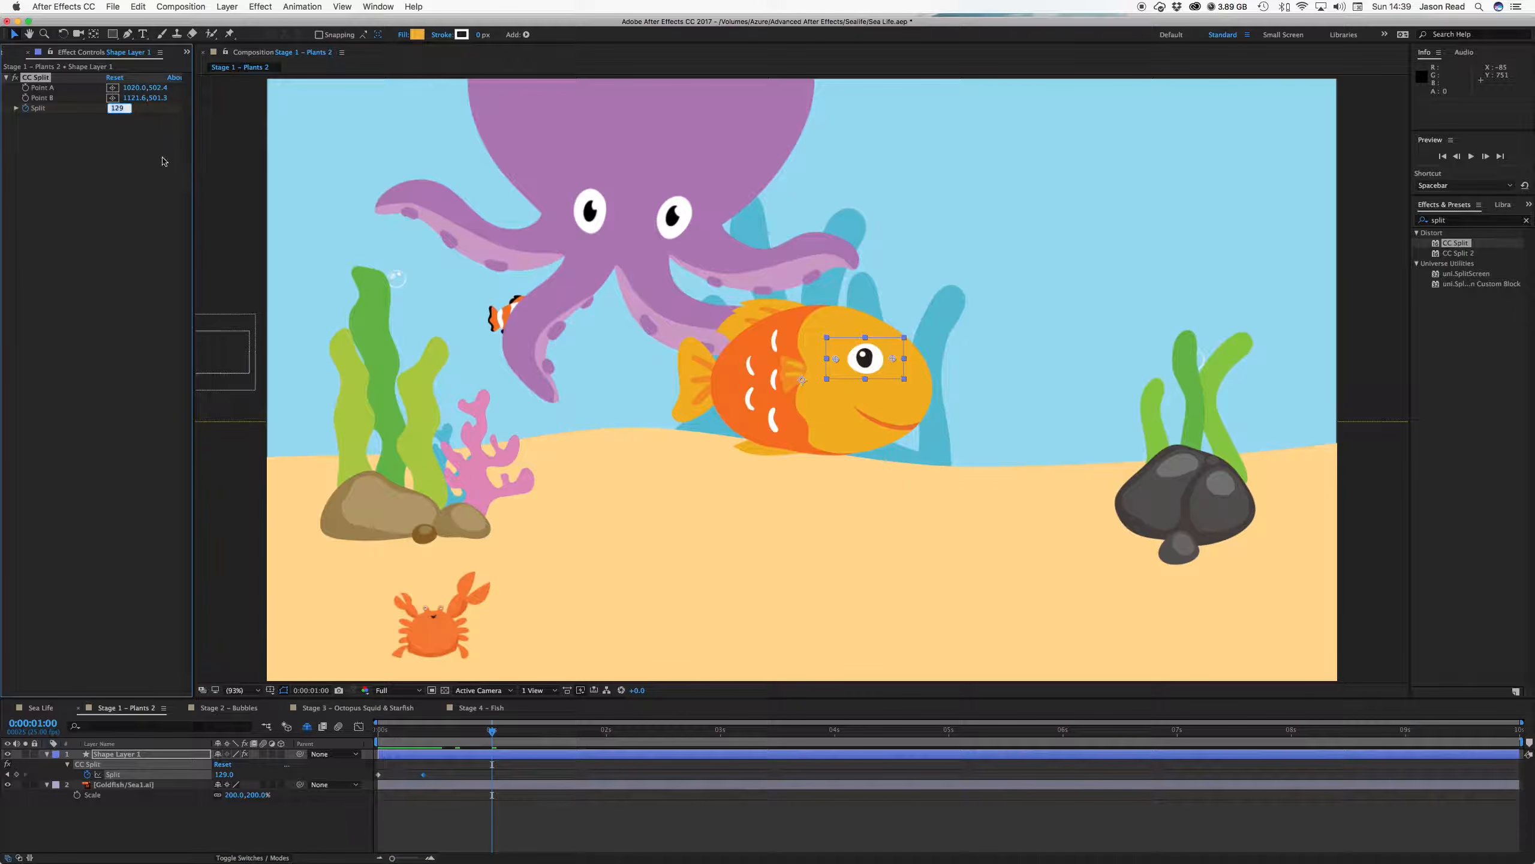
pyautogui.write('0')
pyautogui.press('Return')
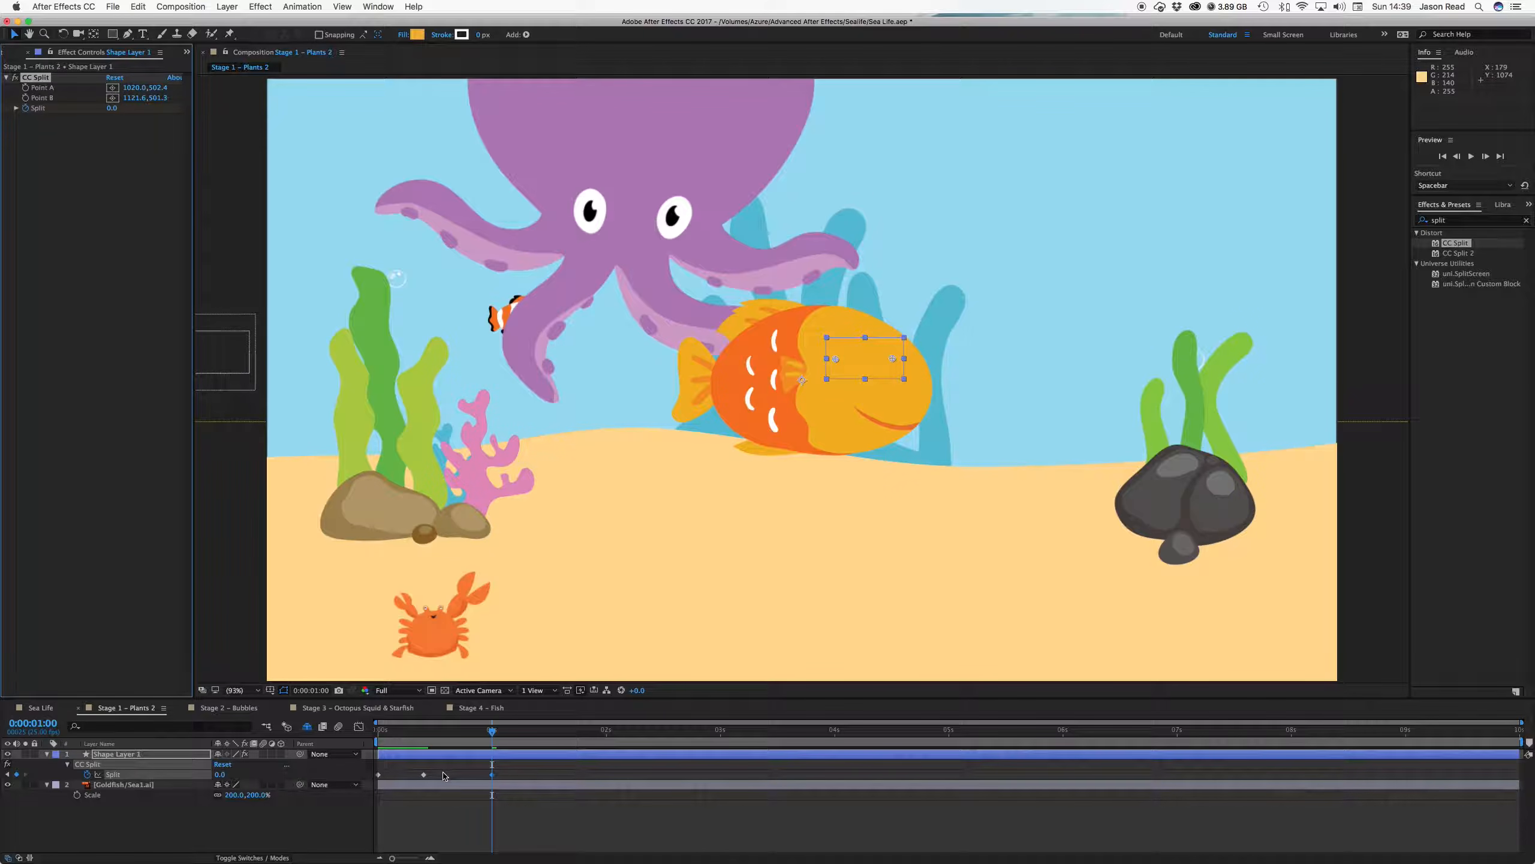
# Copy the two earlier Split keyframes, paste them at 1:12, and preview the blink
pyautogui.click(545, 733)
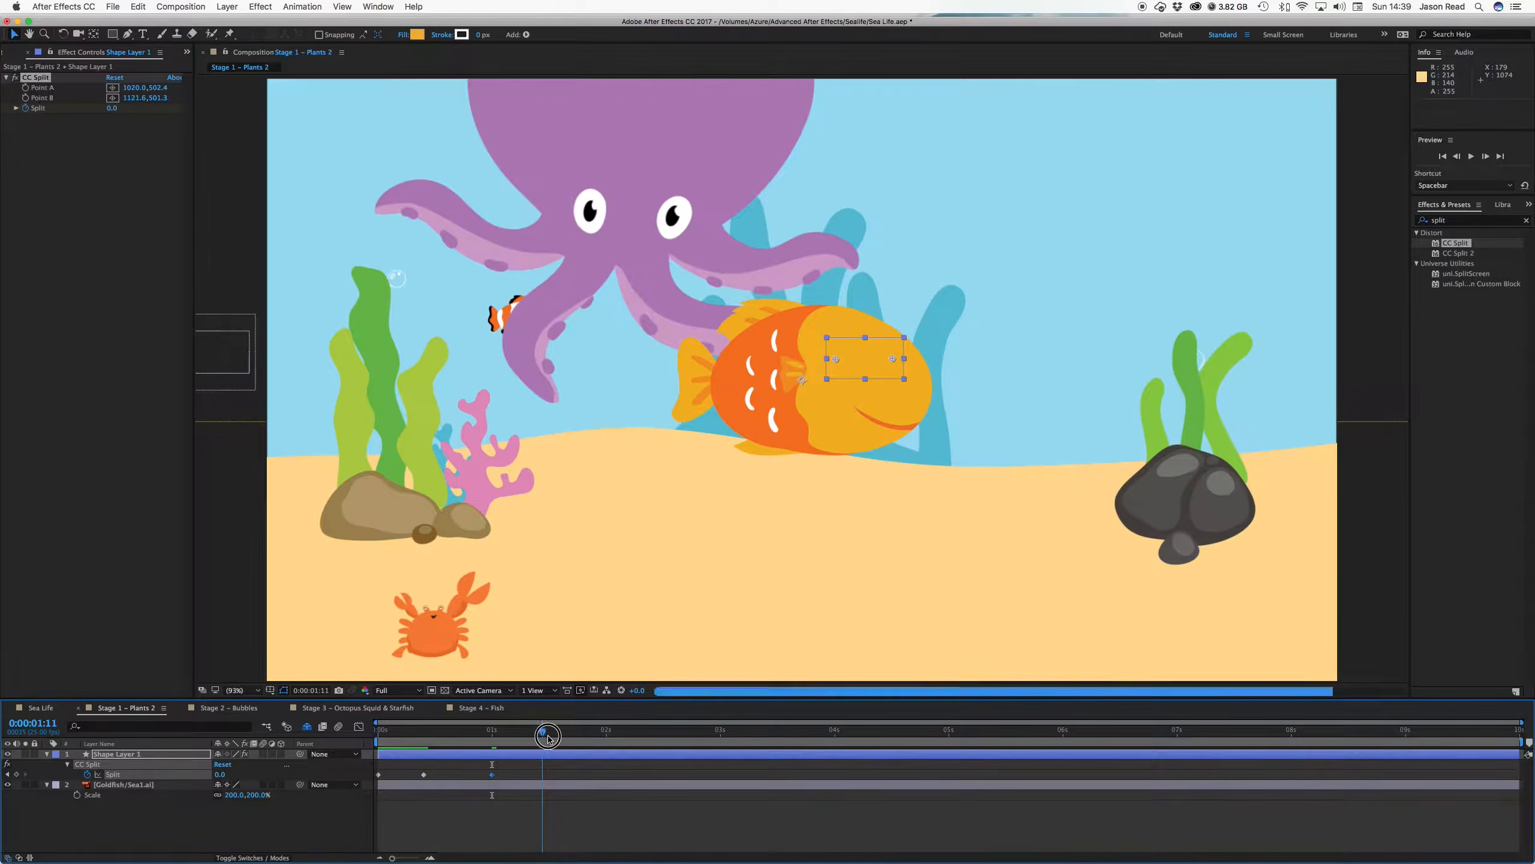
pyautogui.moveTo(449, 767); pyautogui.dragTo(368, 770)
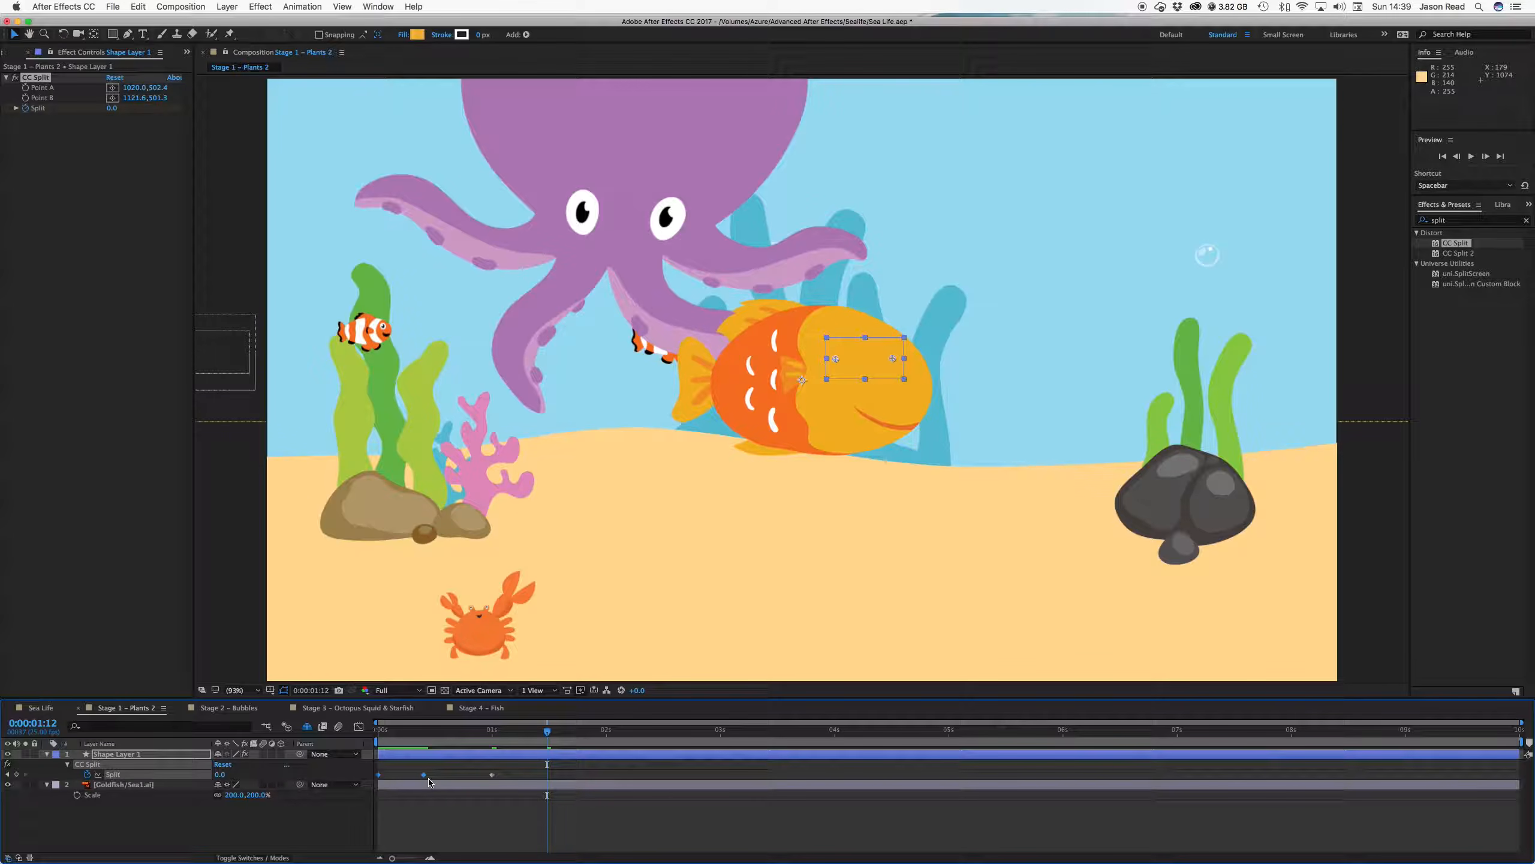
pyautogui.press('cmd+c')
pyautogui.press('cmd+v')
pyautogui.moveTo(435, 733); pyautogui.dragTo(359, 734)
pyautogui.press('space')
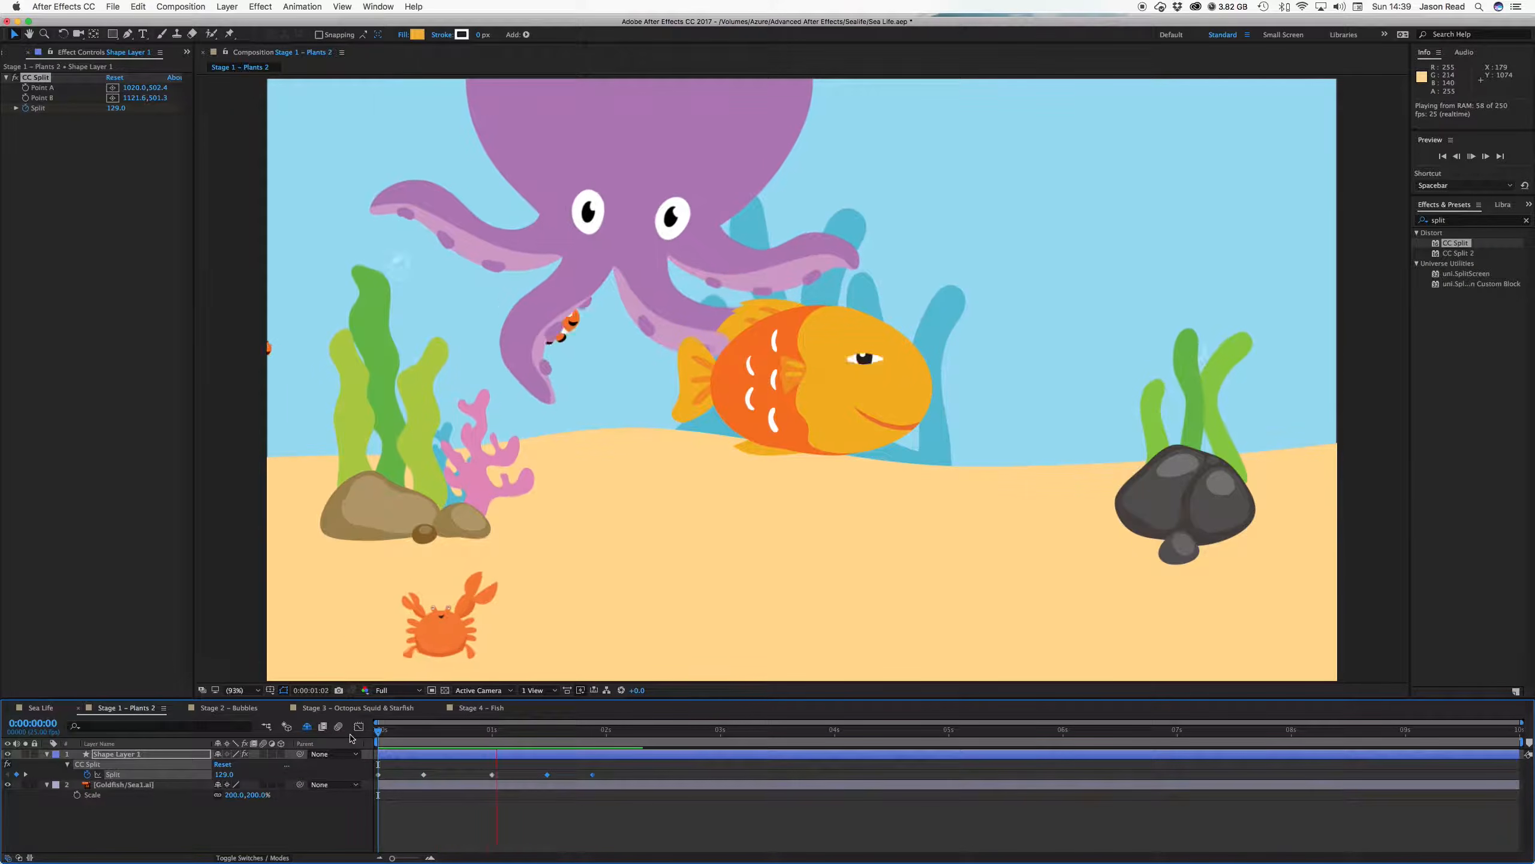
# At mid-blink, adjust CC Split's Point B across the eye and preview the result
pyautogui.press('space')
pyautogui.click(451, 732)
pyautogui.moveTo(472, 744); pyautogui.dragTo(509, 751)
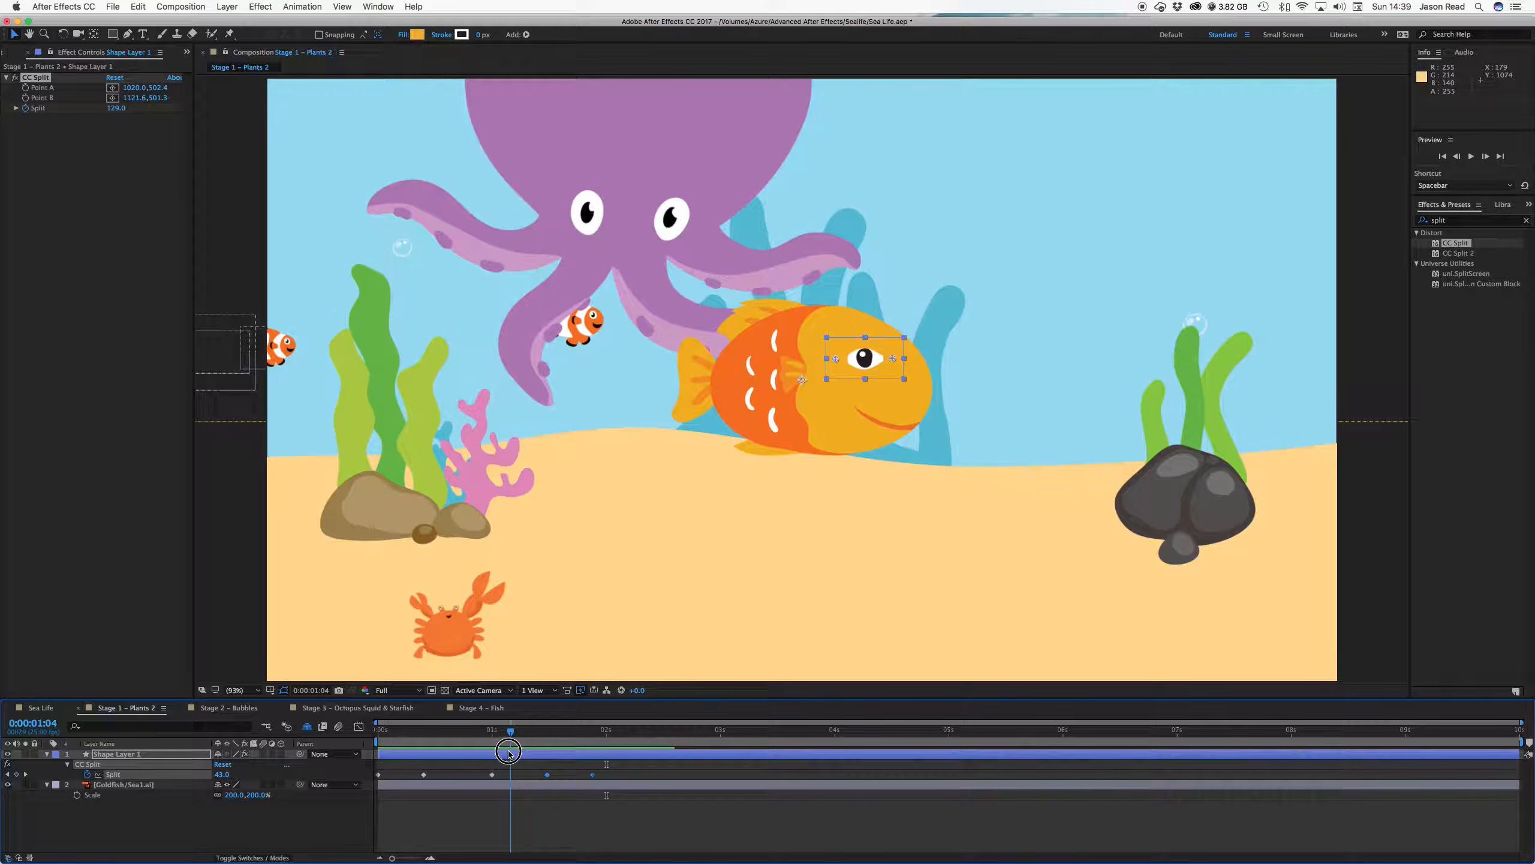
pyautogui.click(896, 362)
pyautogui.moveTo(896, 362); pyautogui.dragTo(892, 358)
pyautogui.press('space')
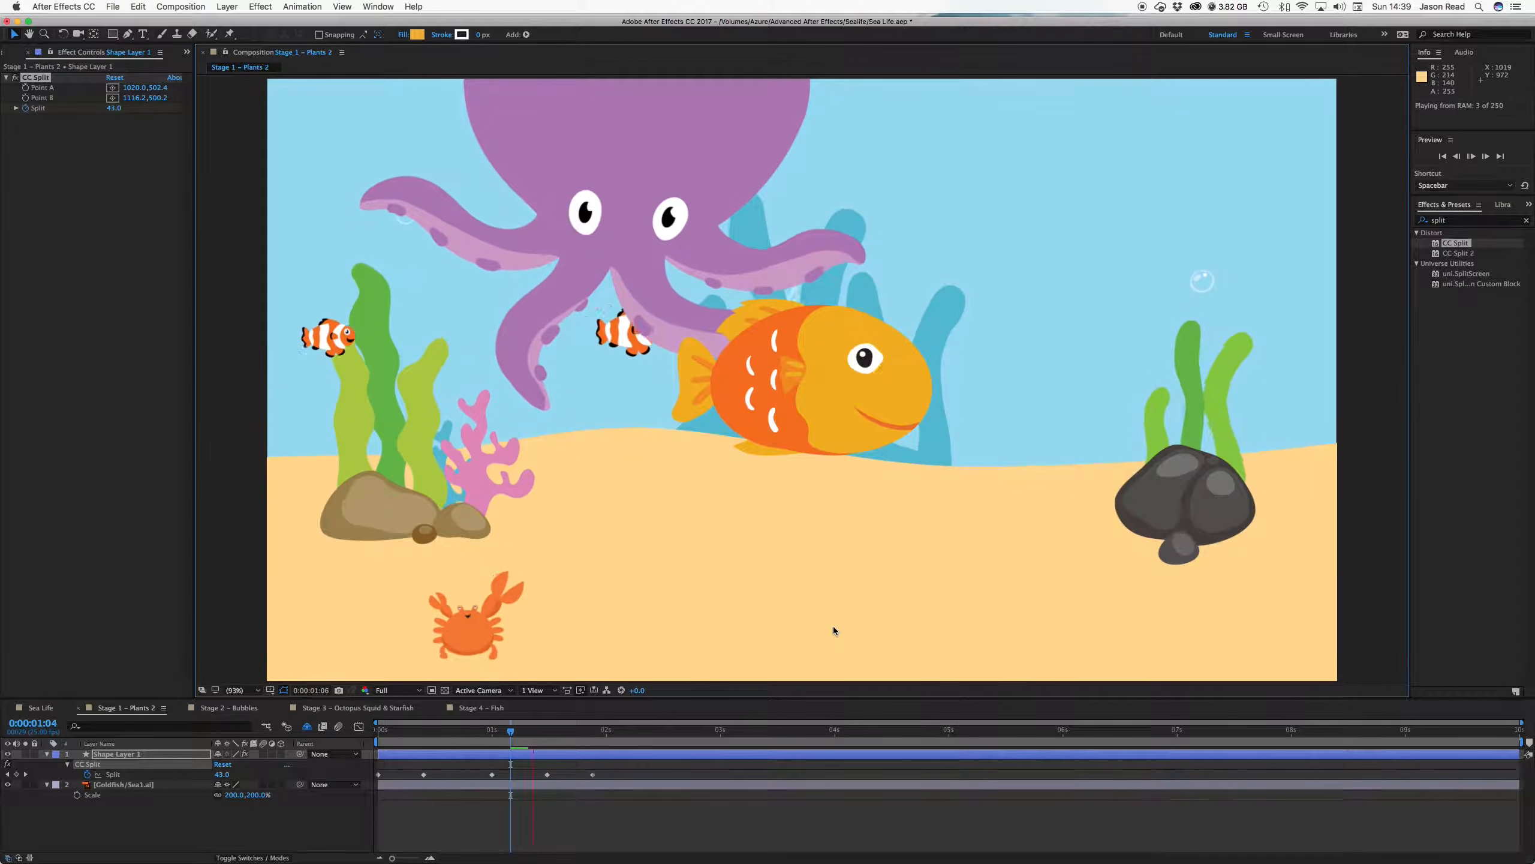
pyautogui.press('space')
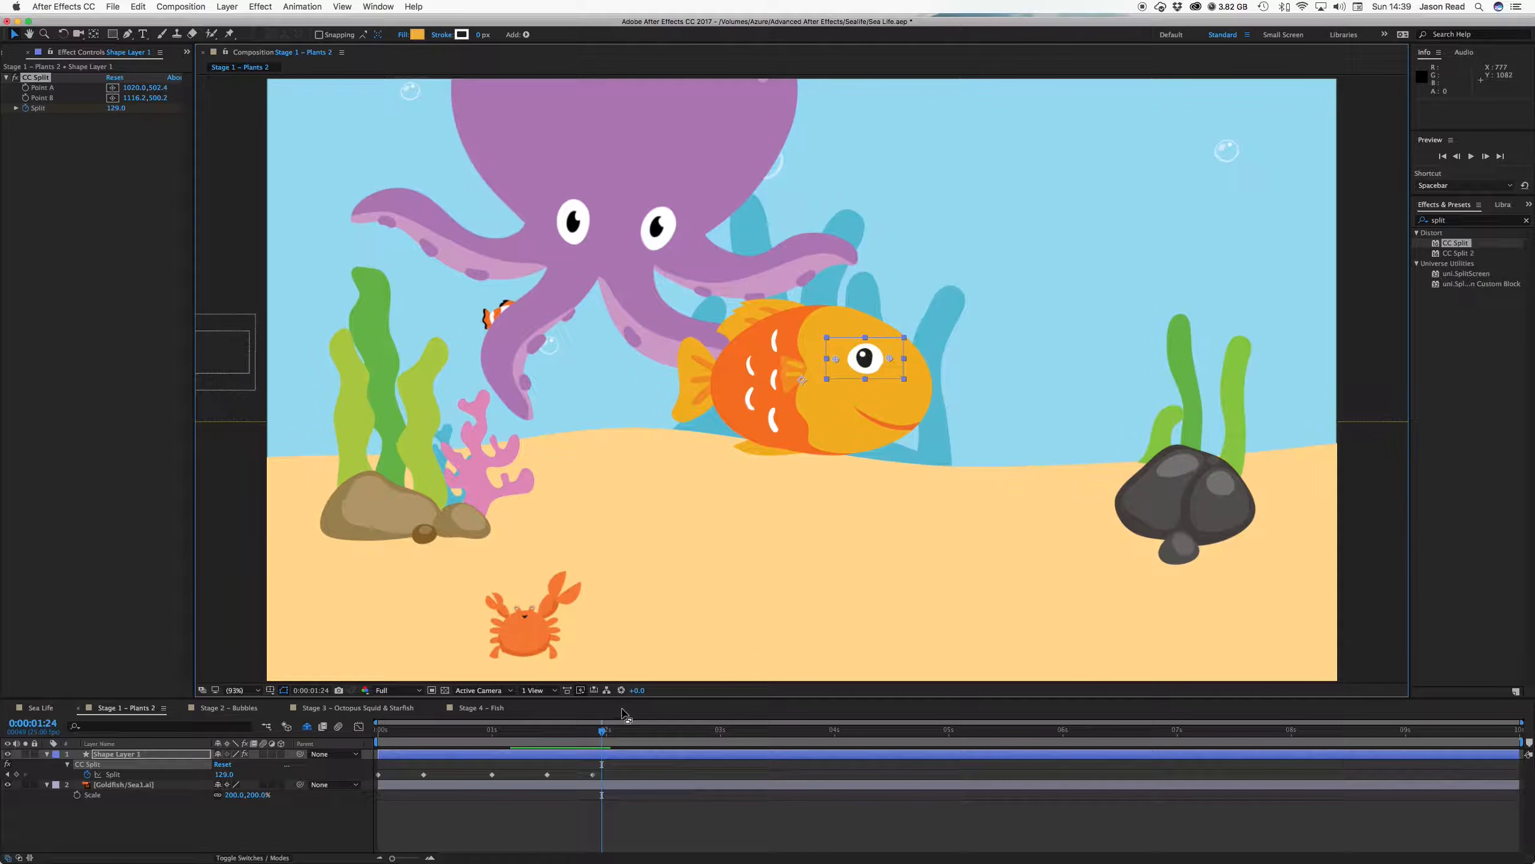
# Set Split to 186 at 1:22 and copy that keyframe for the timeline start
pyautogui.moveTo(596, 737); pyautogui.dragTo(593, 734)
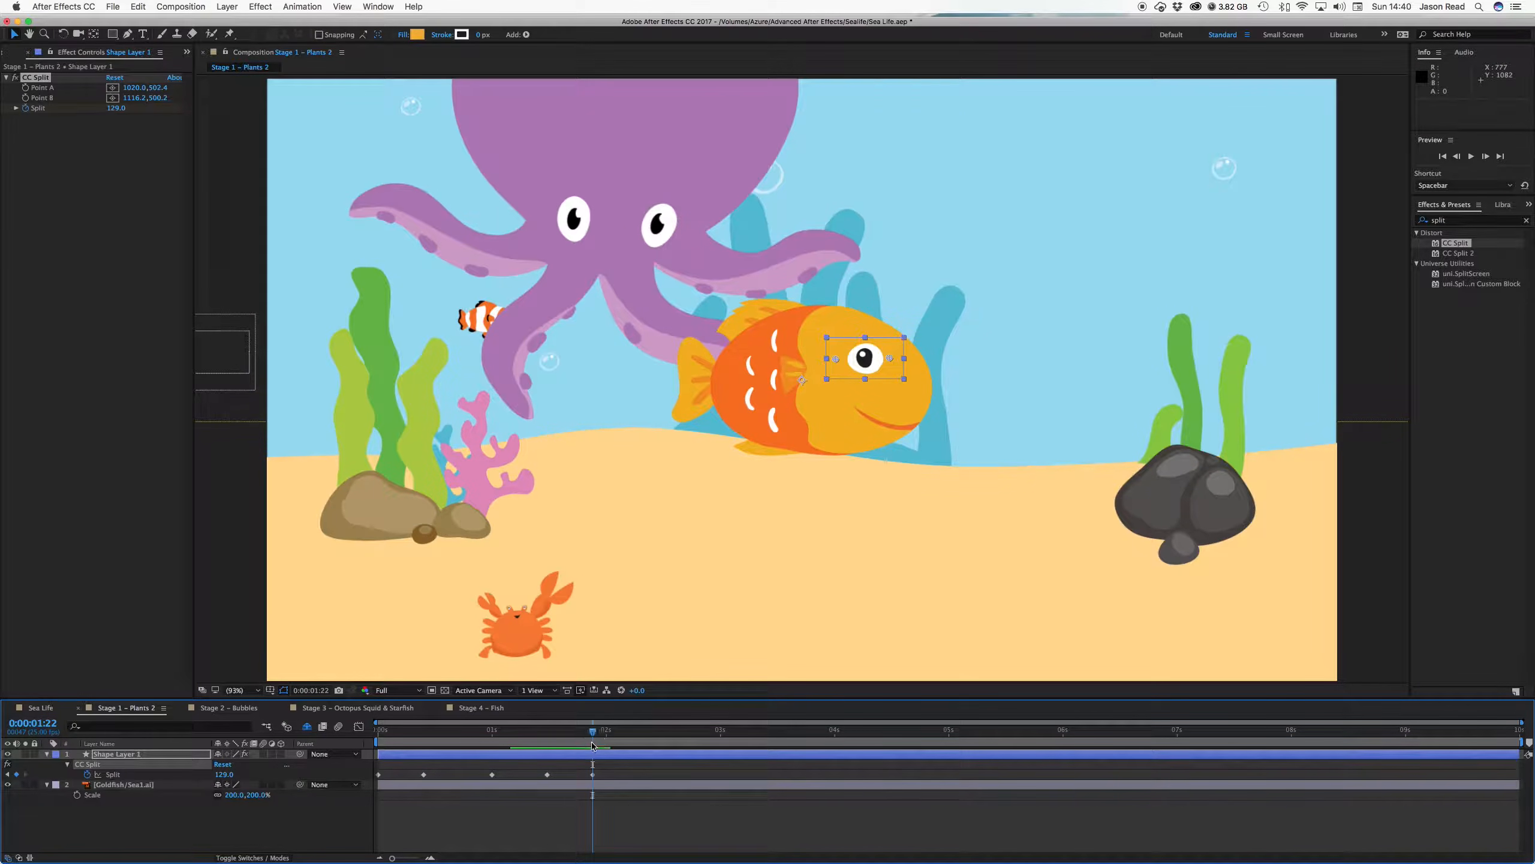
pyautogui.moveTo(114, 109); pyautogui.dragTo(148, 113)
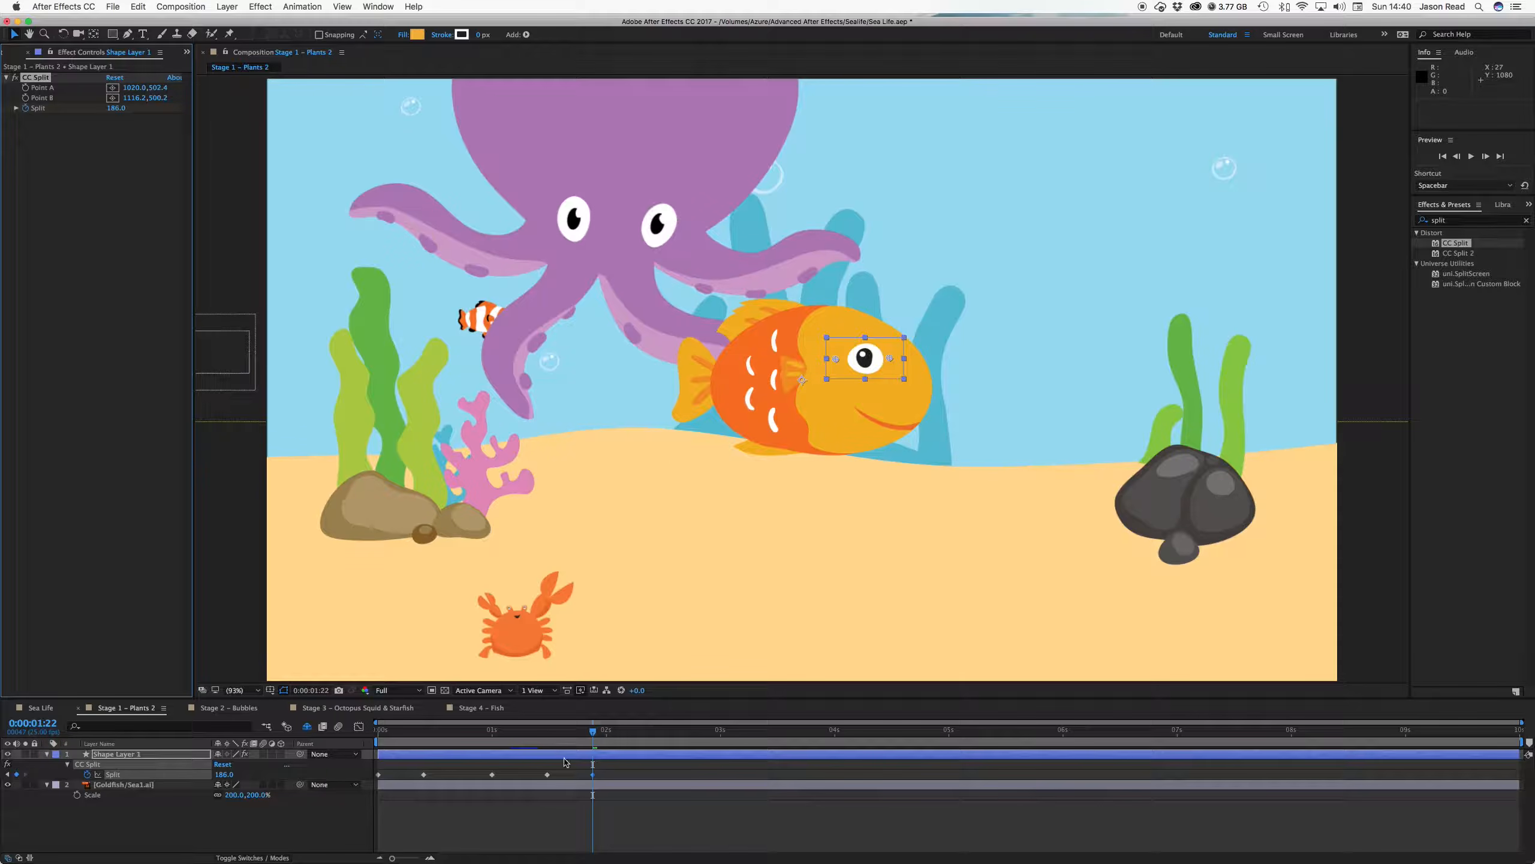
pyautogui.click(592, 775)
pyautogui.press('cmd+c')
pyautogui.click(547, 732)
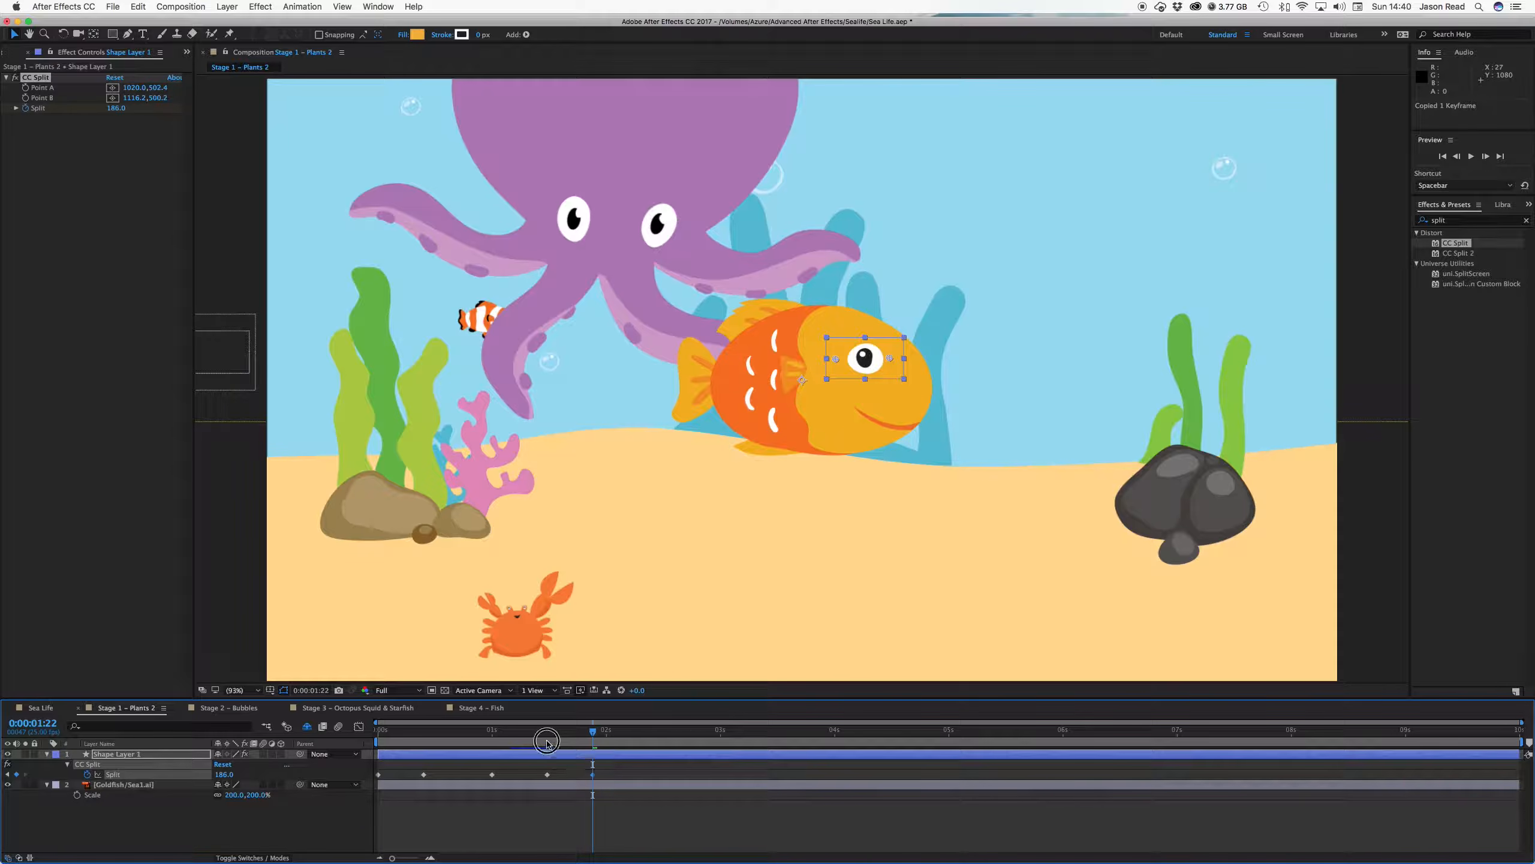
pyautogui.moveTo(547, 744); pyautogui.dragTo(369, 740)
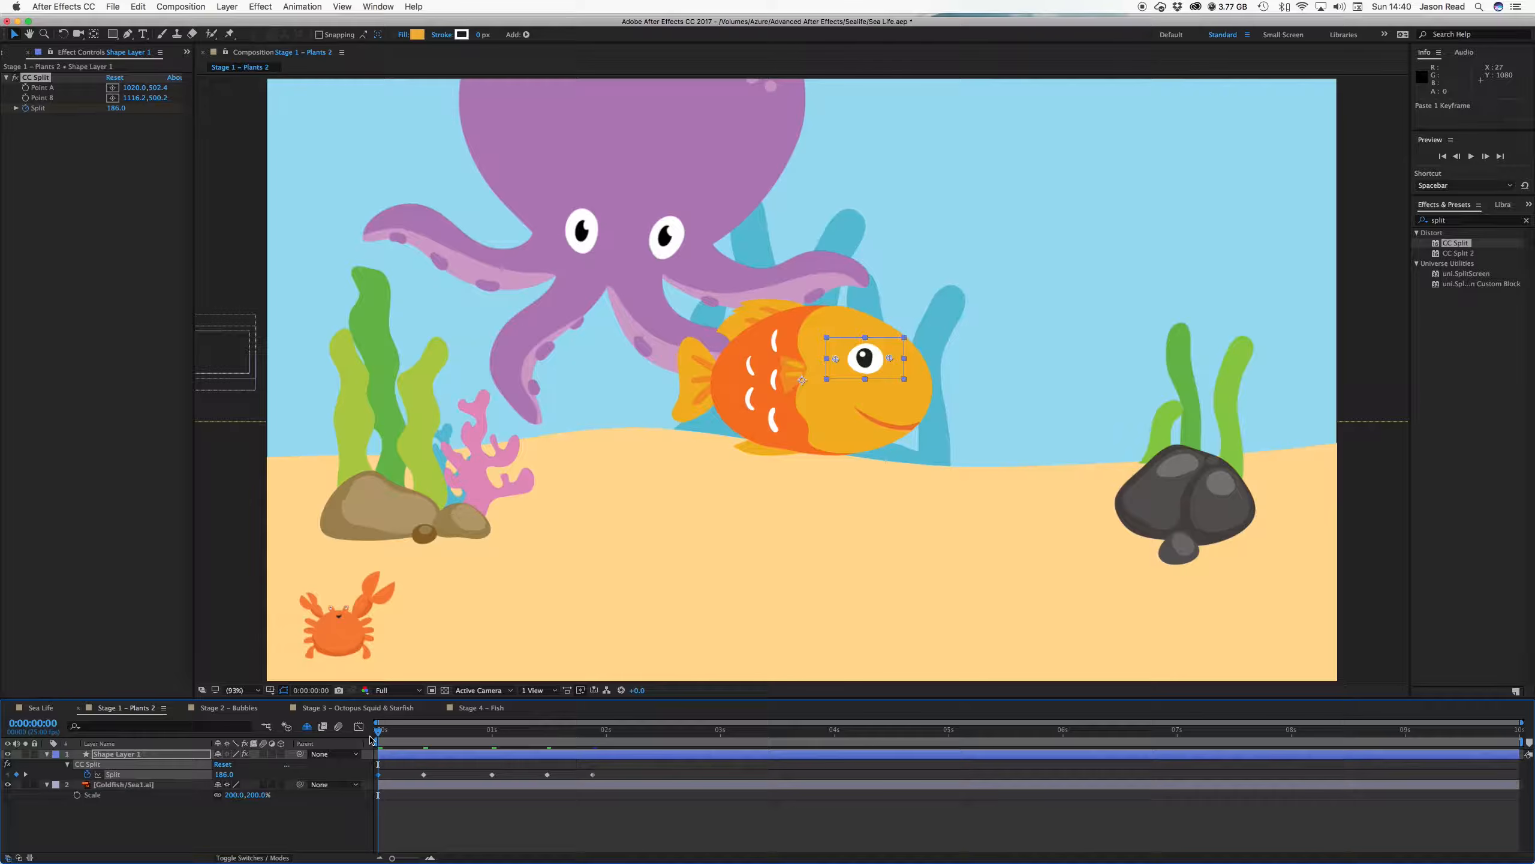
# Replace the Split expression with loopOut() and preview the continuously repeating blink
pyautogui.press('space')
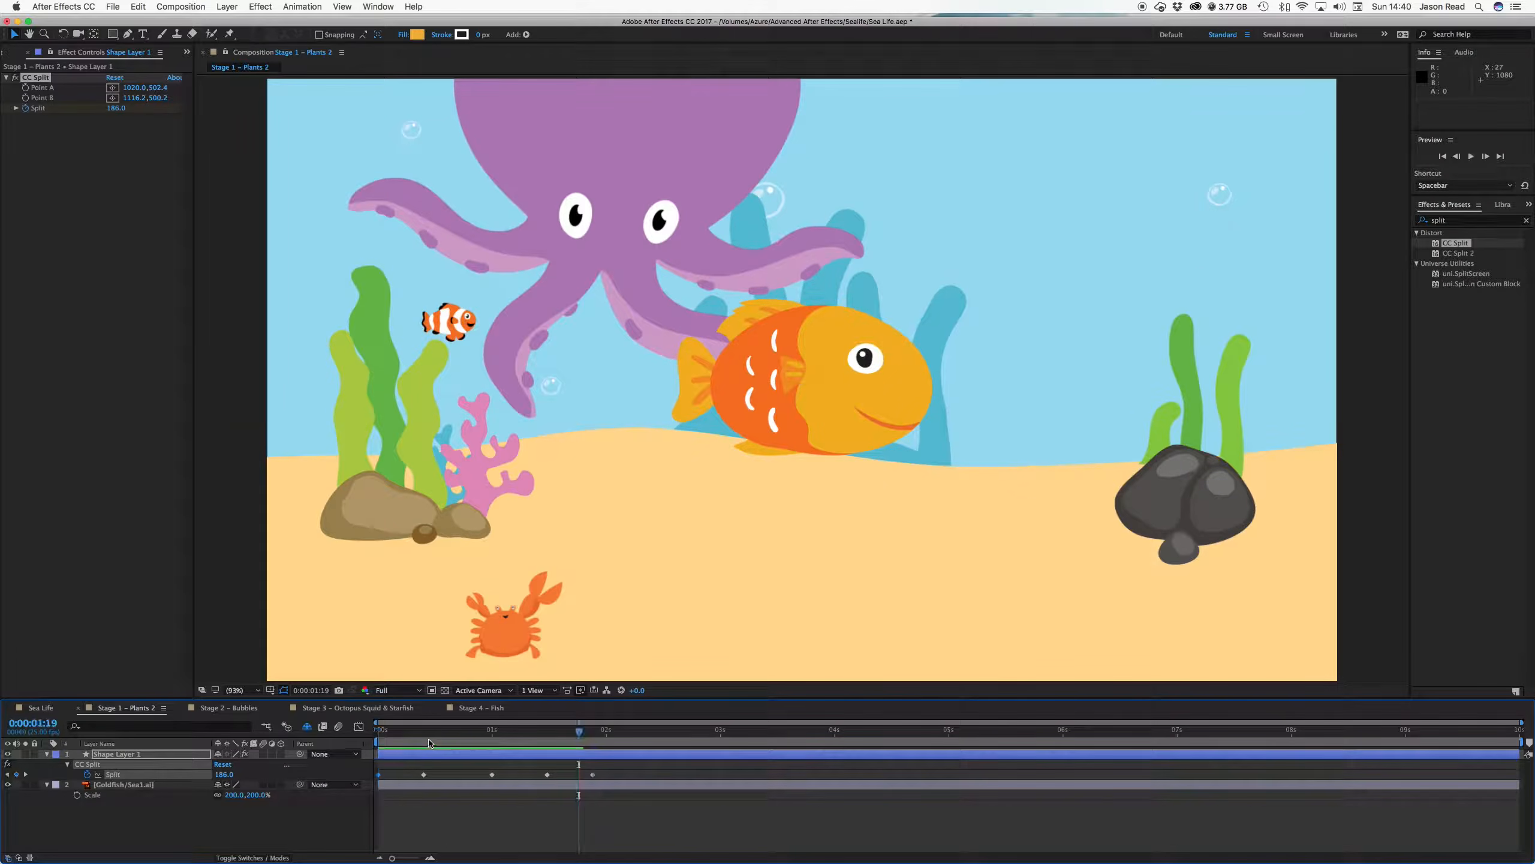
pyautogui.click(358, 728)
pyautogui.press('space')
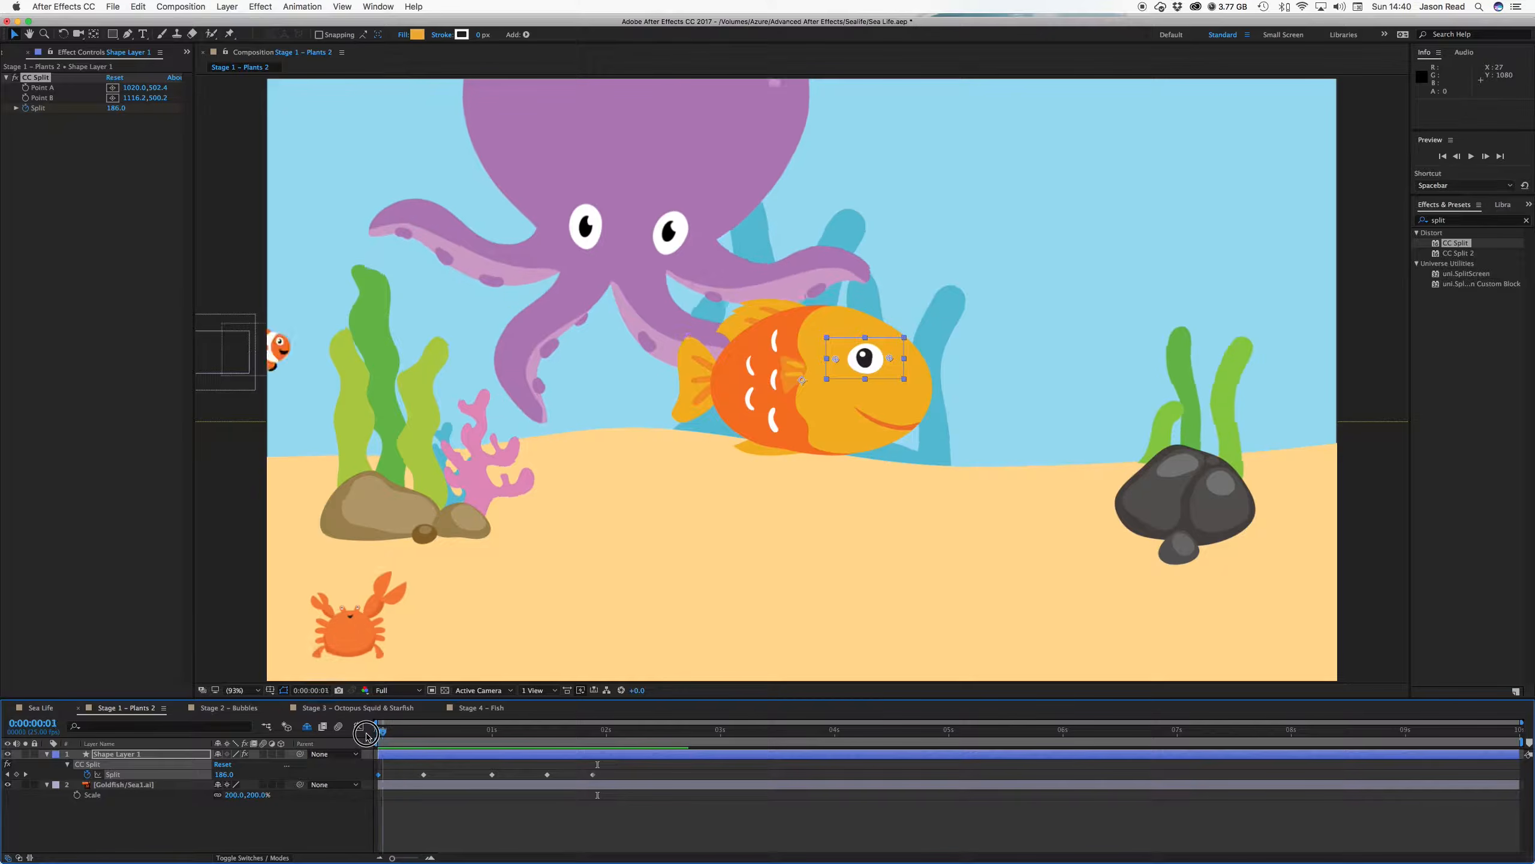
pyautogui.press('space')
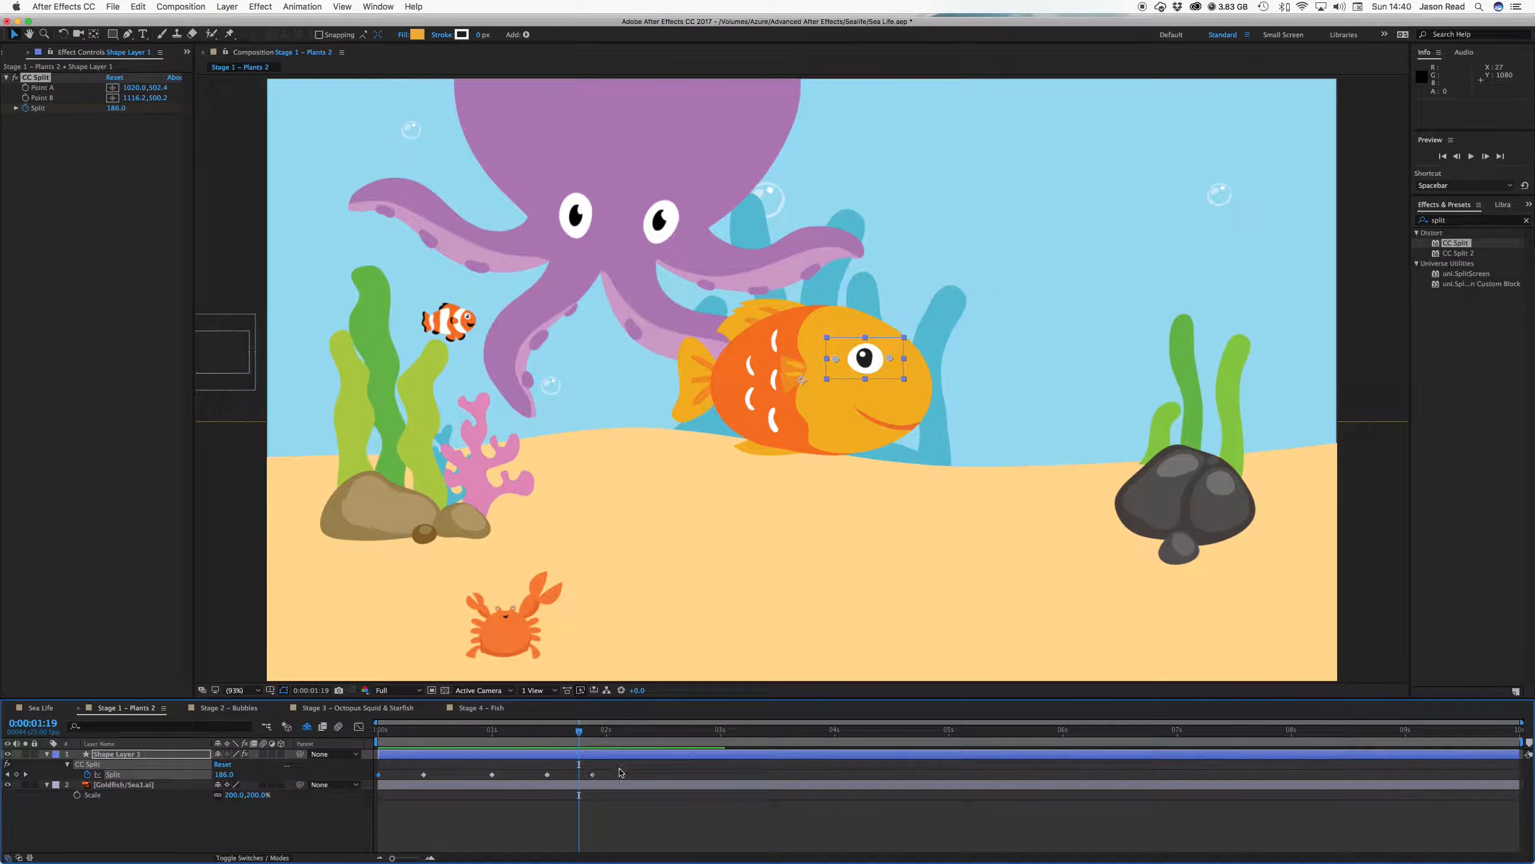
pyautogui.keyDown('alt'); pyautogui.click(87, 774); pyautogui.keyUp('alt')
pyautogui.press('BackSpace')
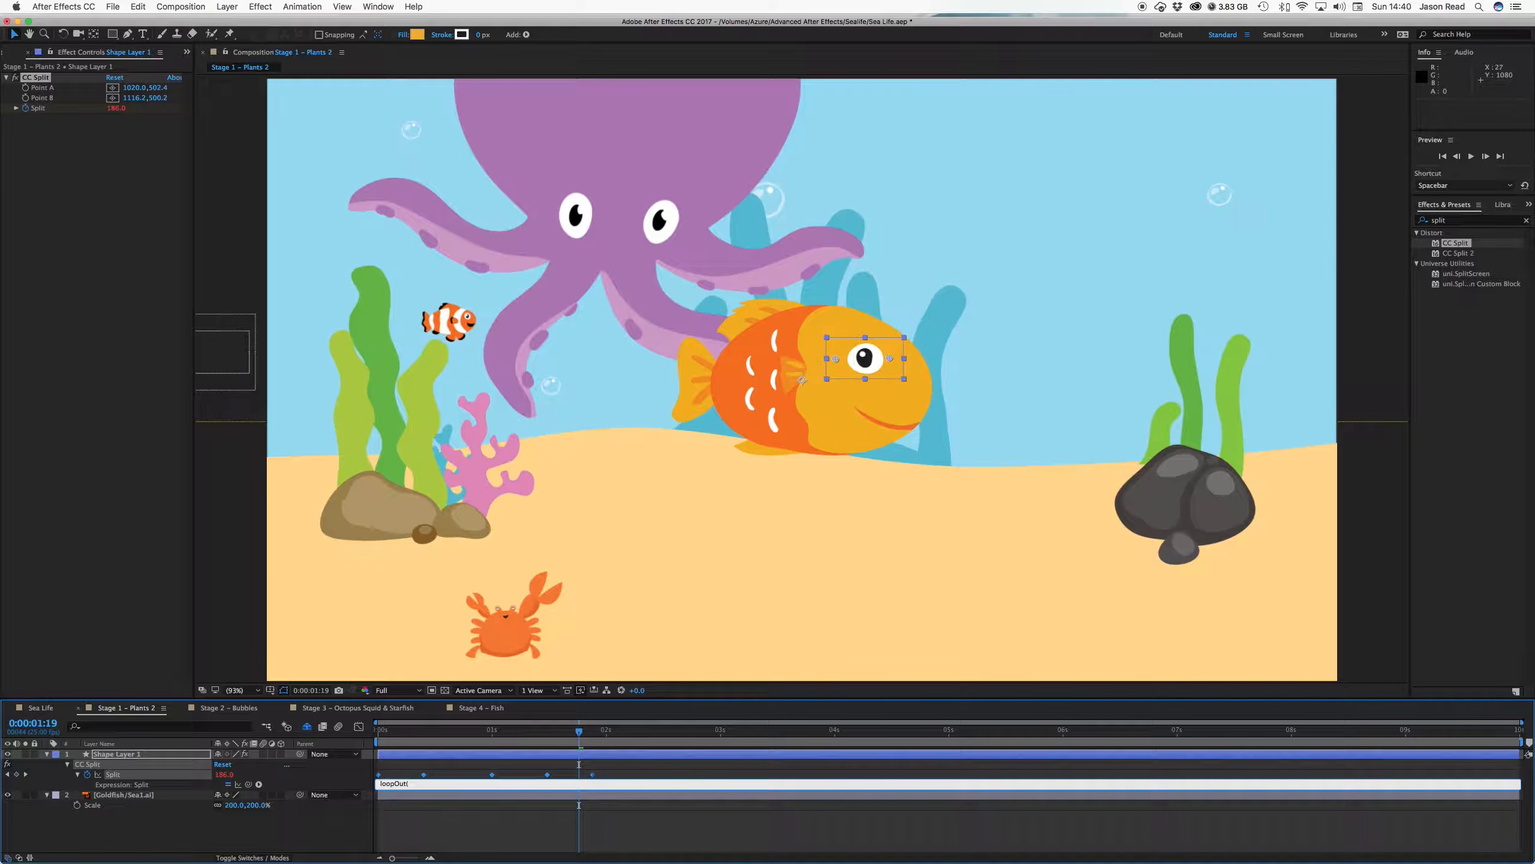
pyautogui.click(410, 836)
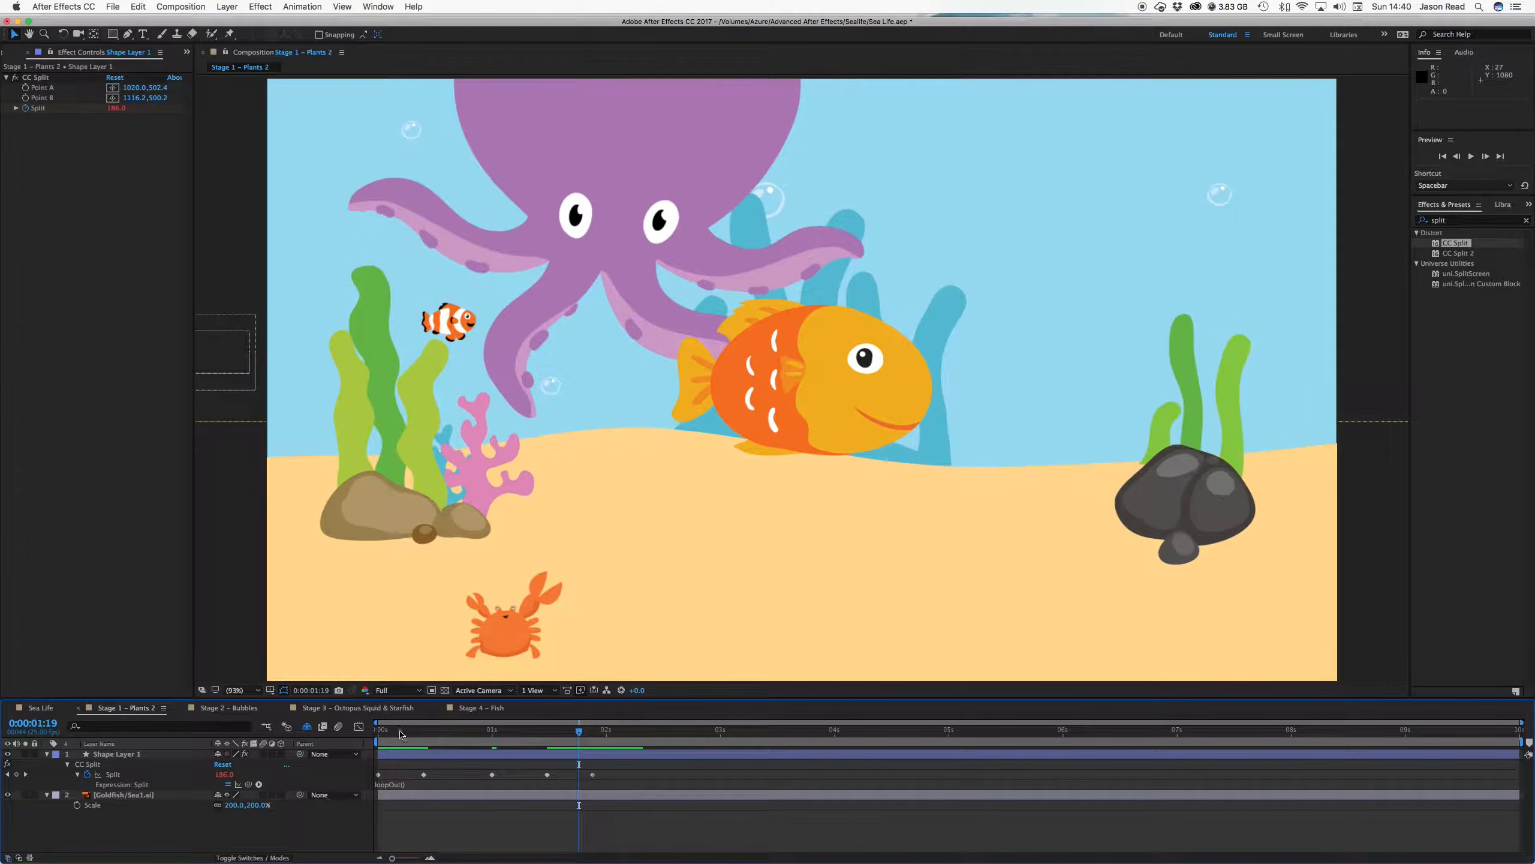
pyautogui.press('space')
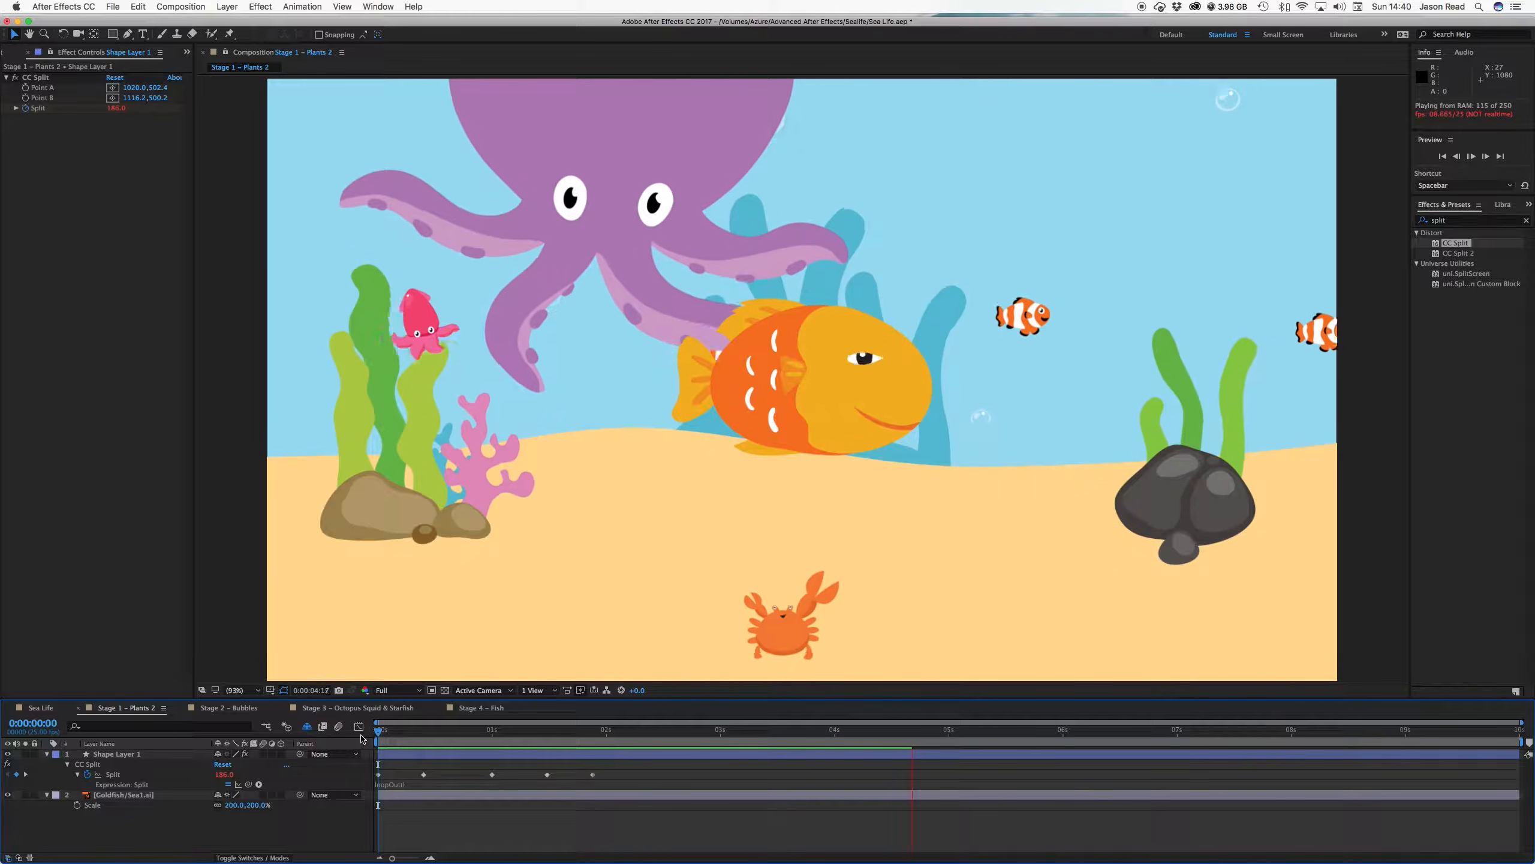
pyautogui.press('space')
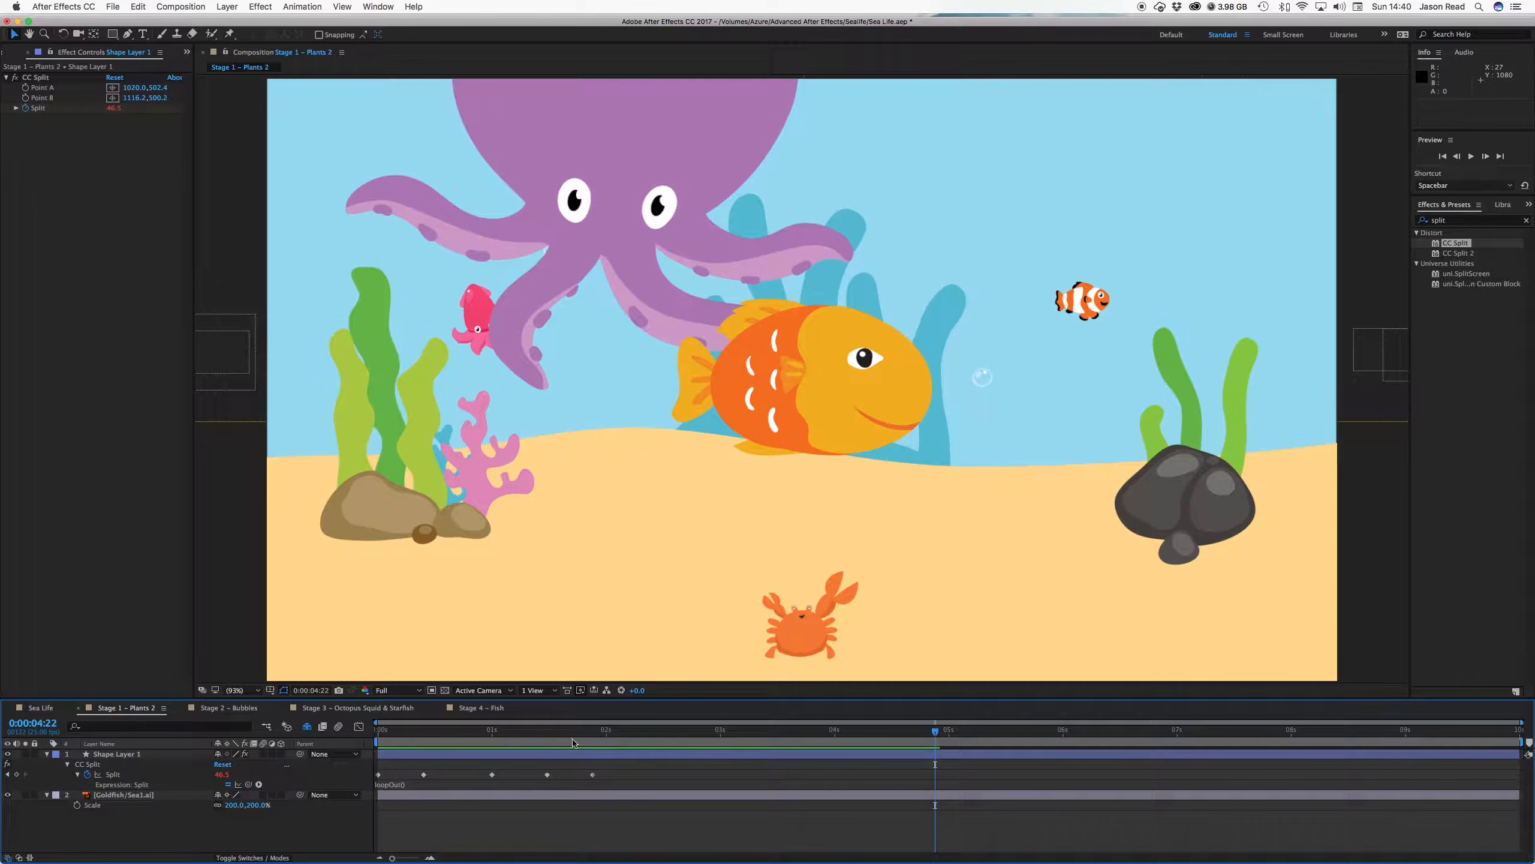
pyautogui.press('Home')
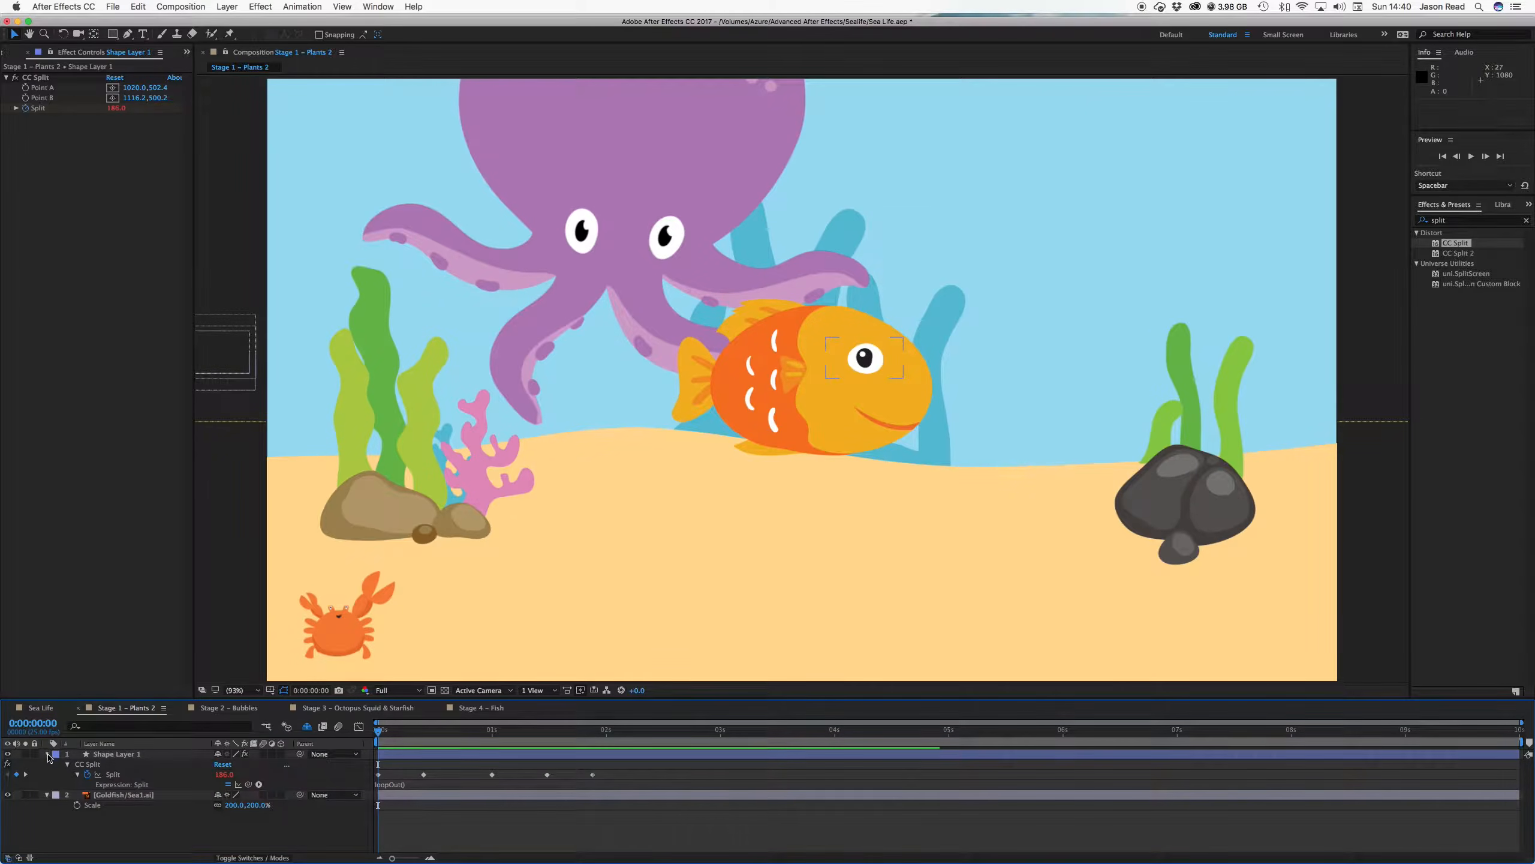
# Pre-compose Shape Layer 1 and the Goldfish layer into Pre-comp 2, moving all attributes
pyautogui.click(47, 753)
pyautogui.click(483, 754)
pyautogui.keyDown('shift'); pyautogui.click(489, 765); pyautogui.keyUp('shift')
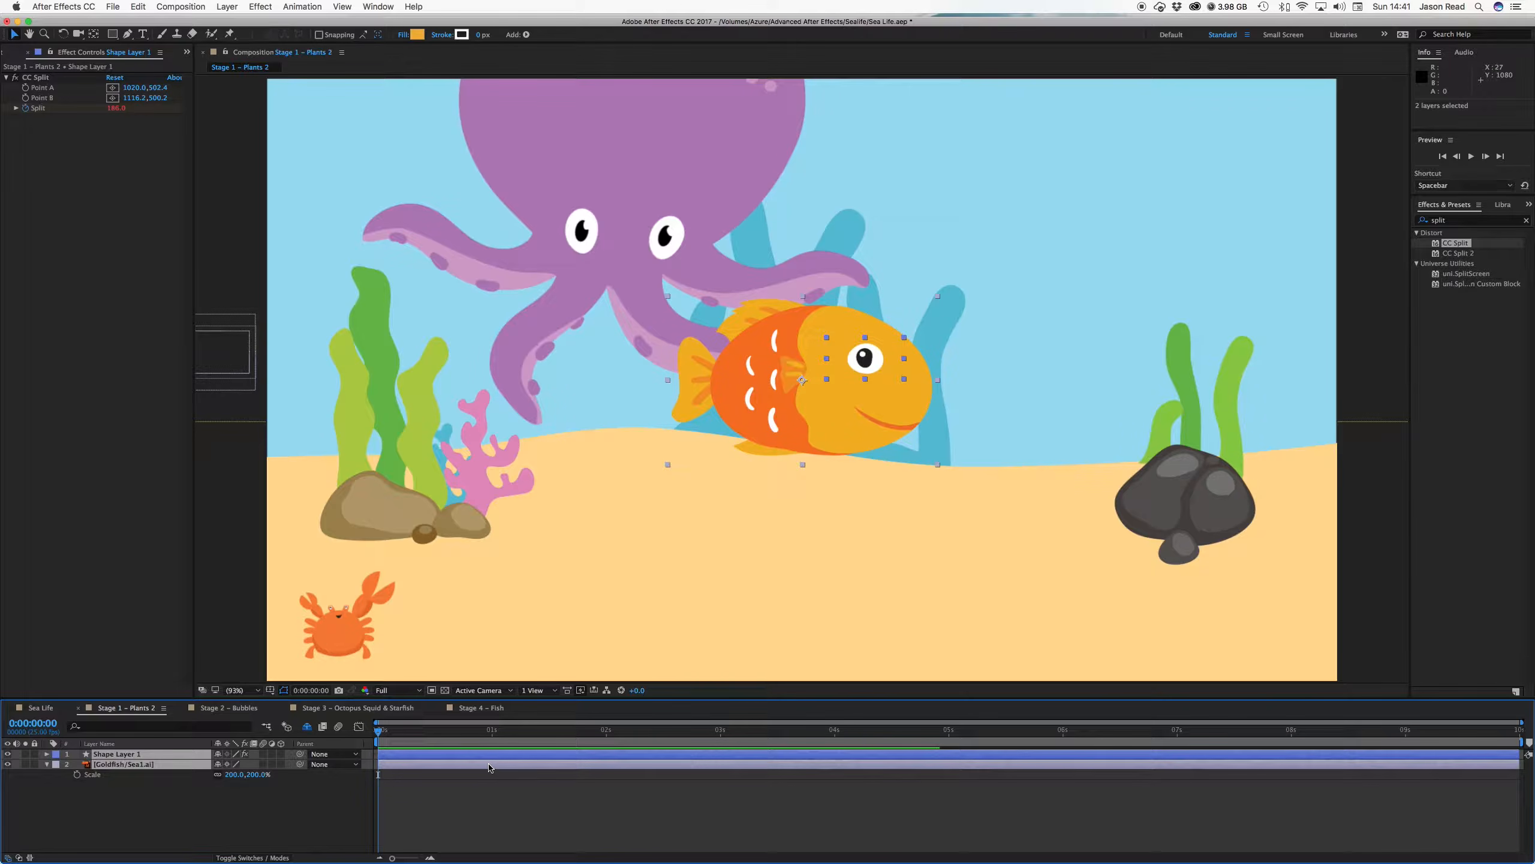
pyautogui.rightClick(491, 768)
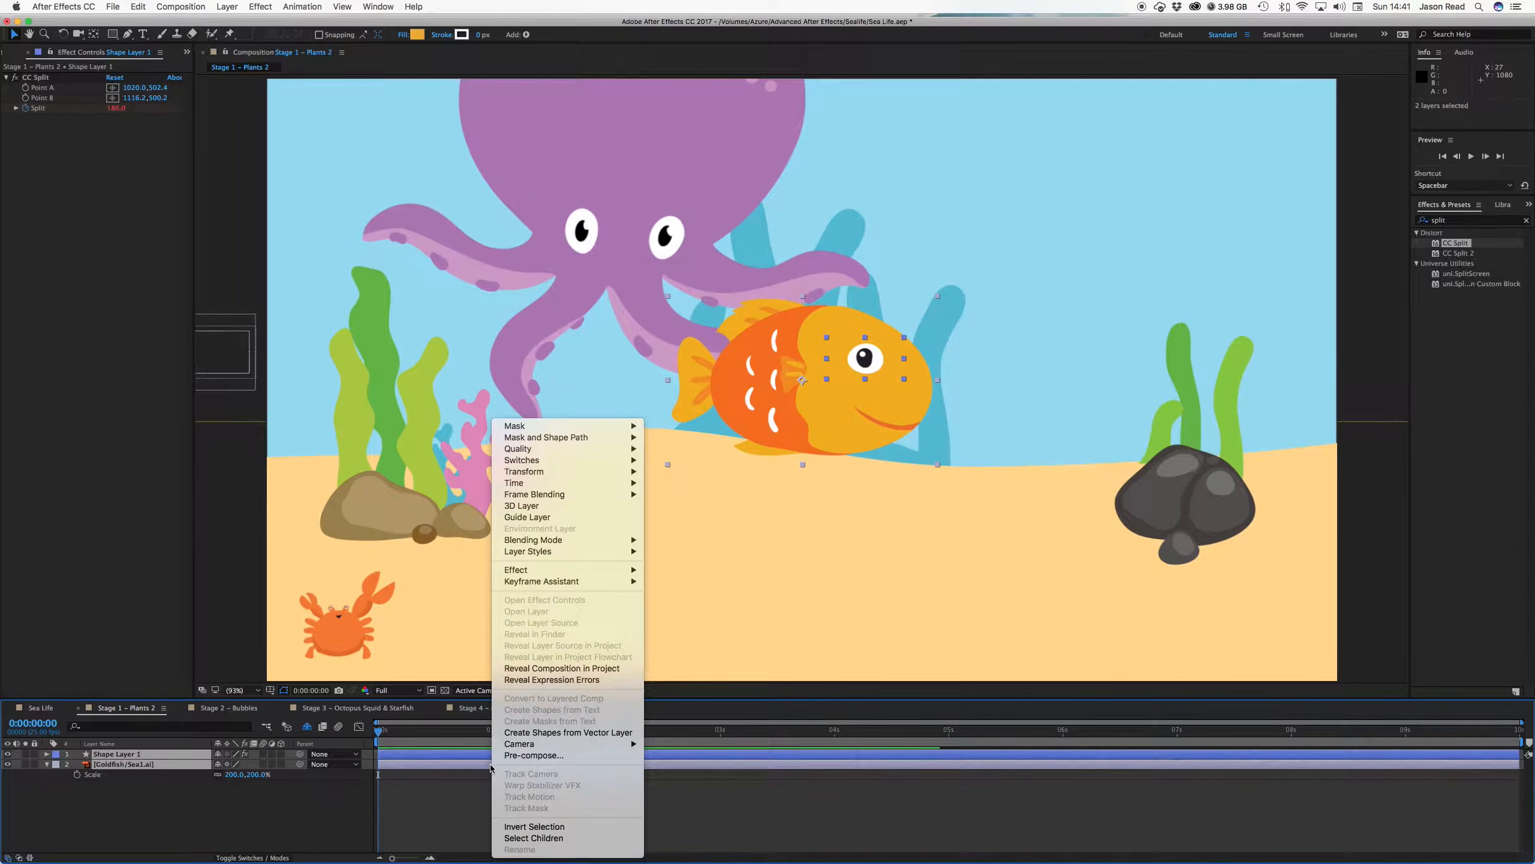
pyautogui.click(539, 756)
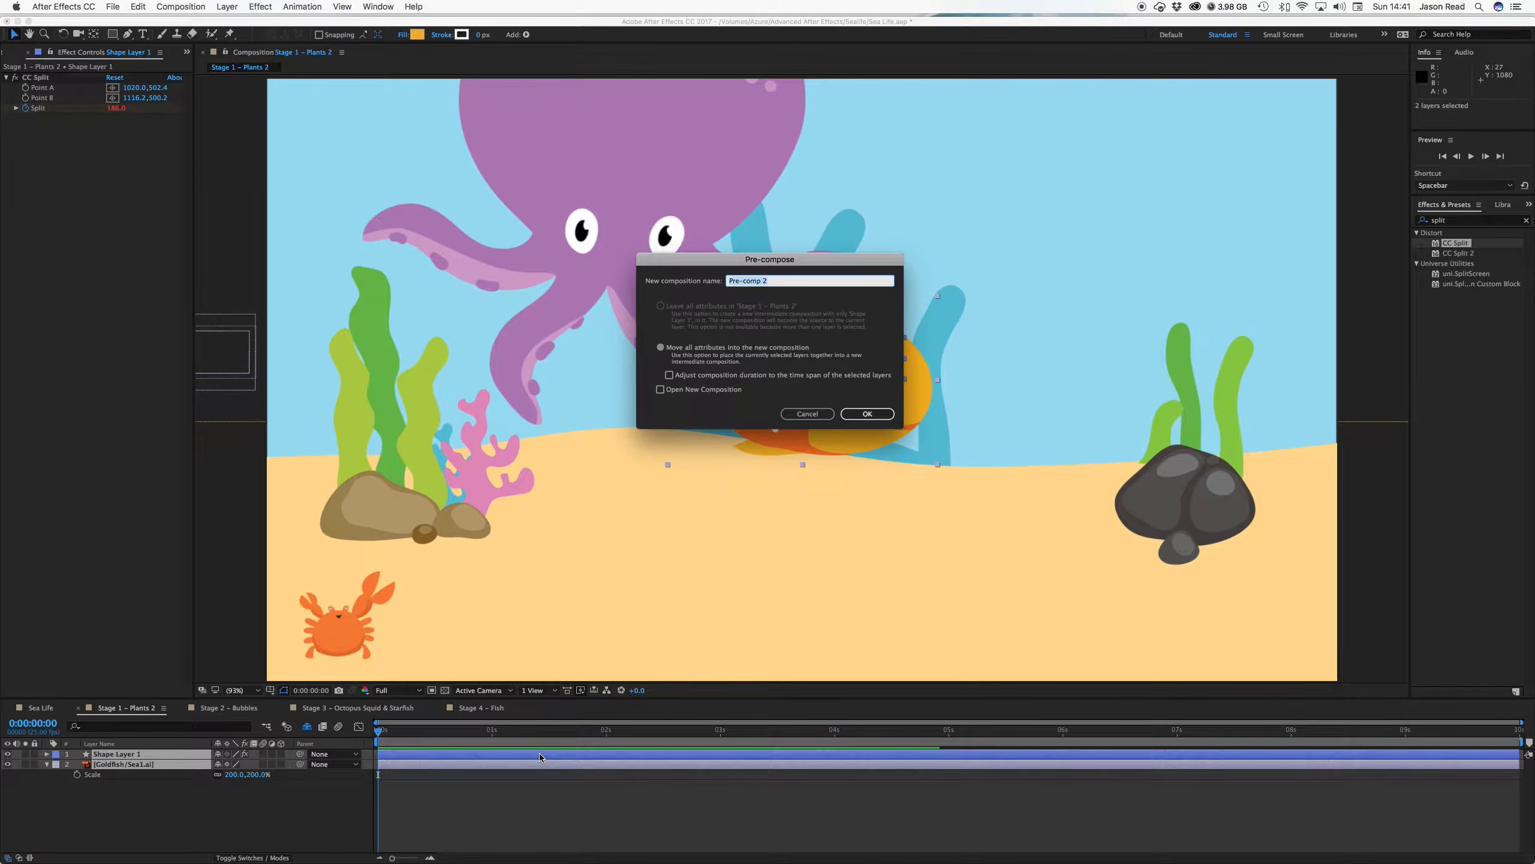
pyautogui.click(883, 412)
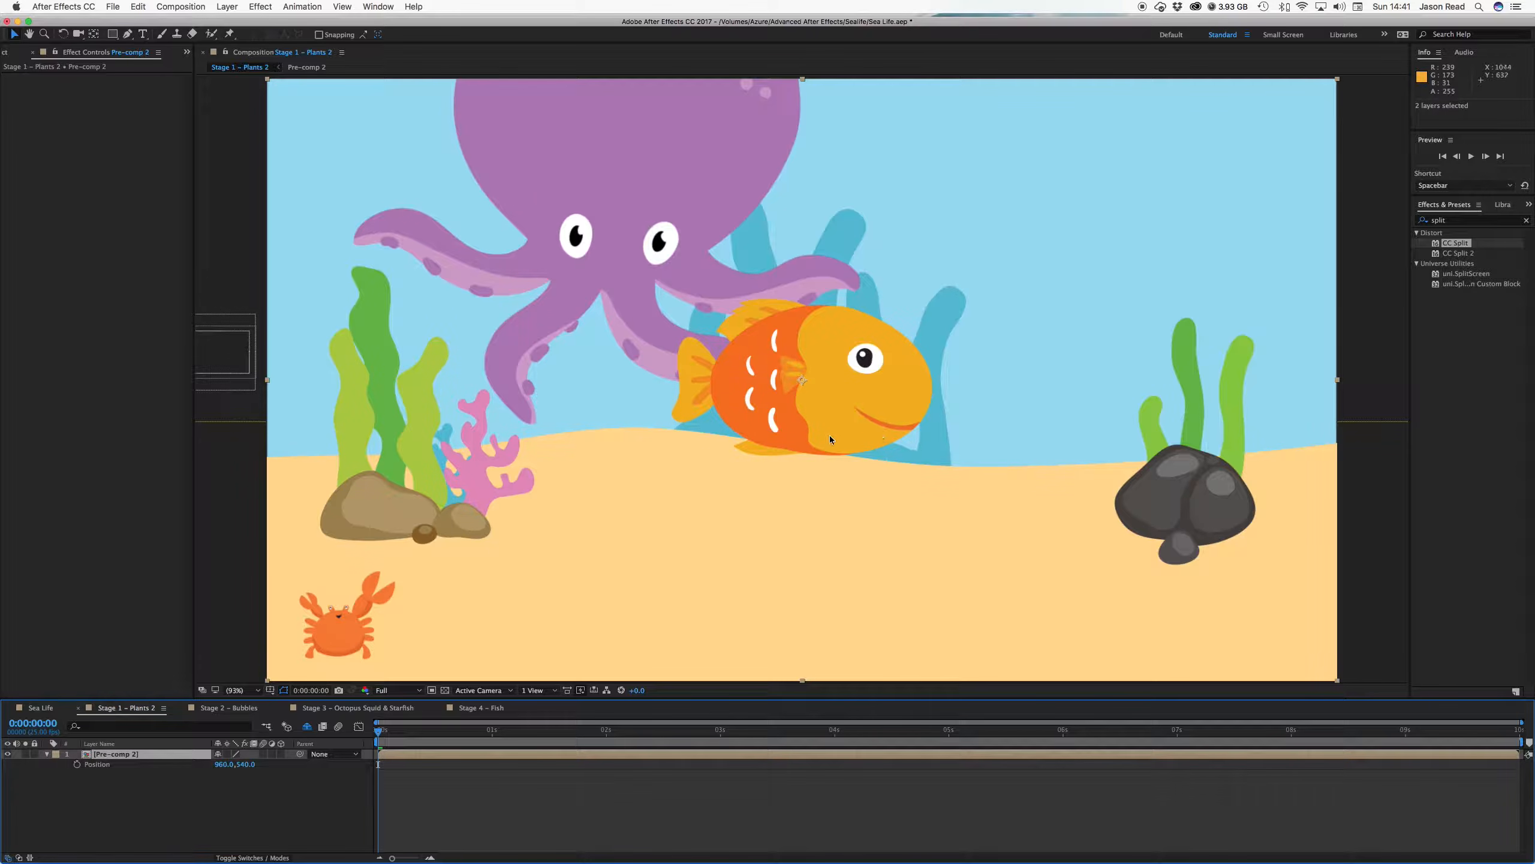
# Keyframe Pre-comp 2 off the left edge at -252.3, 148.4 and view at 50%
pyautogui.moveTo(834, 430); pyautogui.dragTo(161, 216)
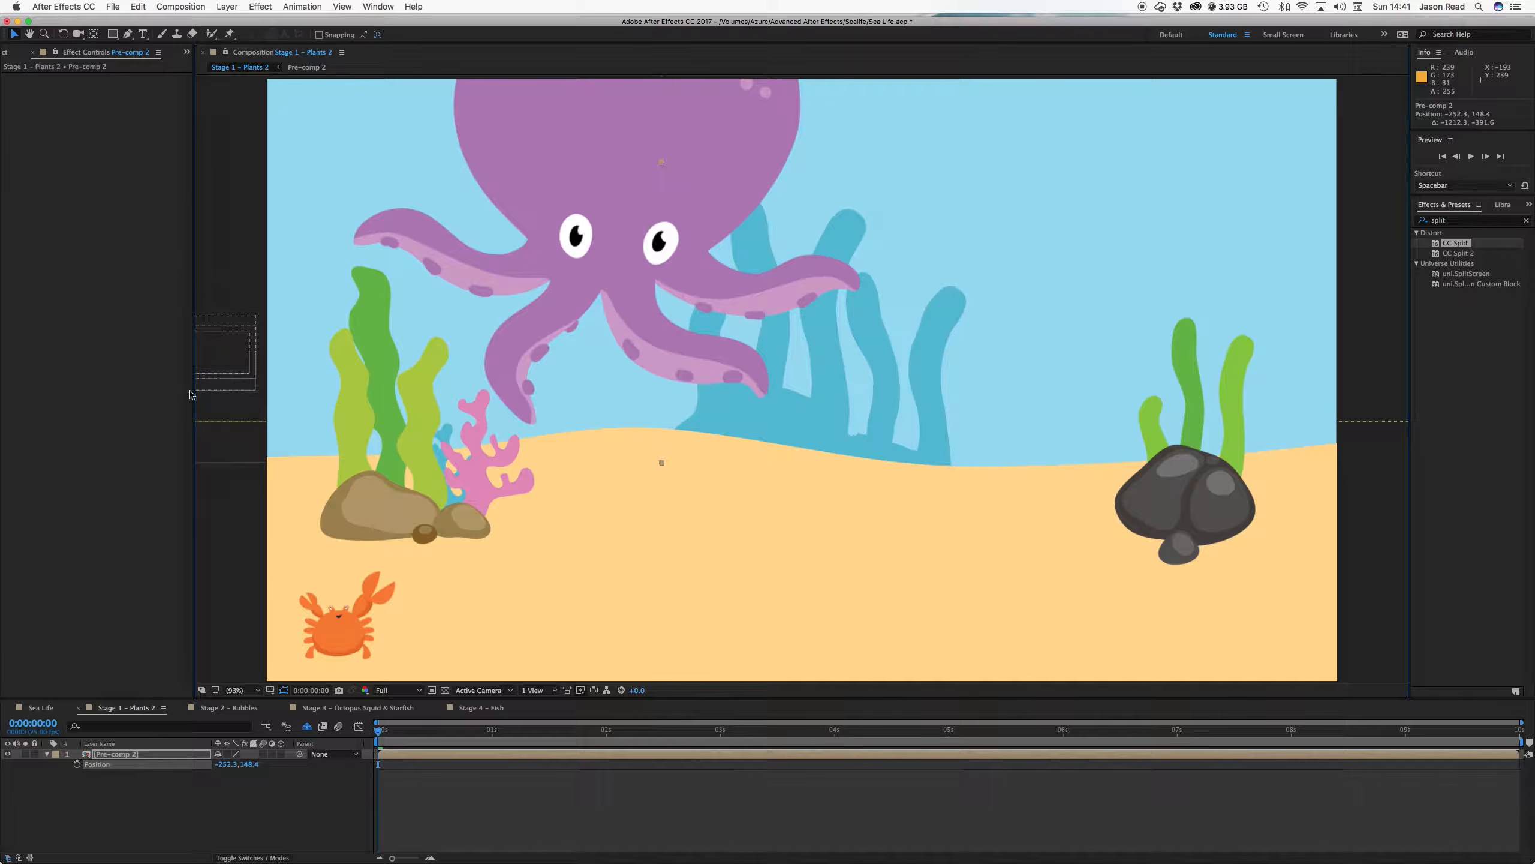
pyautogui.click(76, 764)
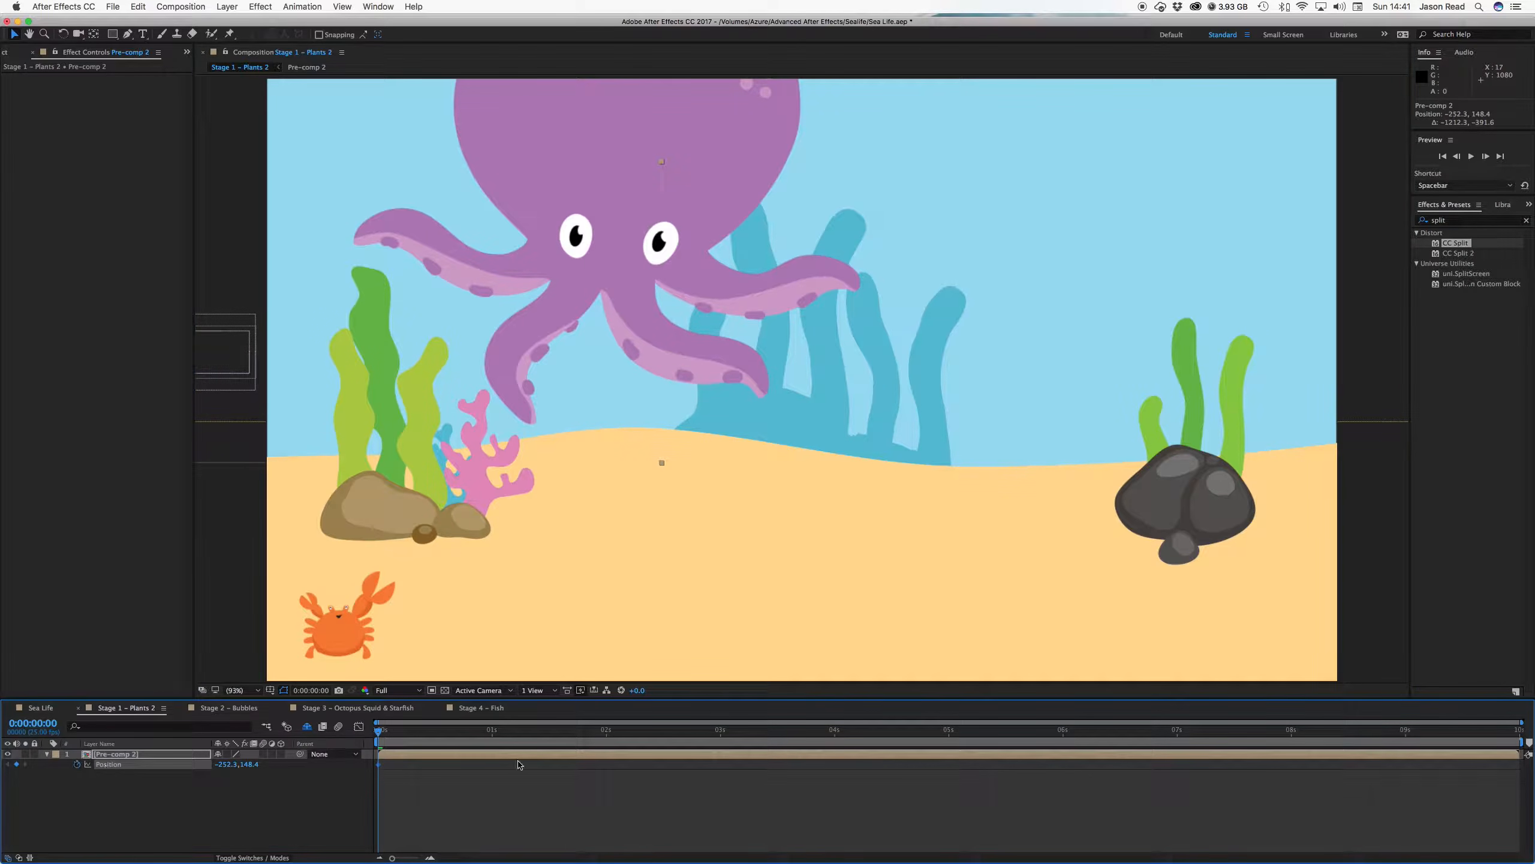
pyautogui.click(239, 691)
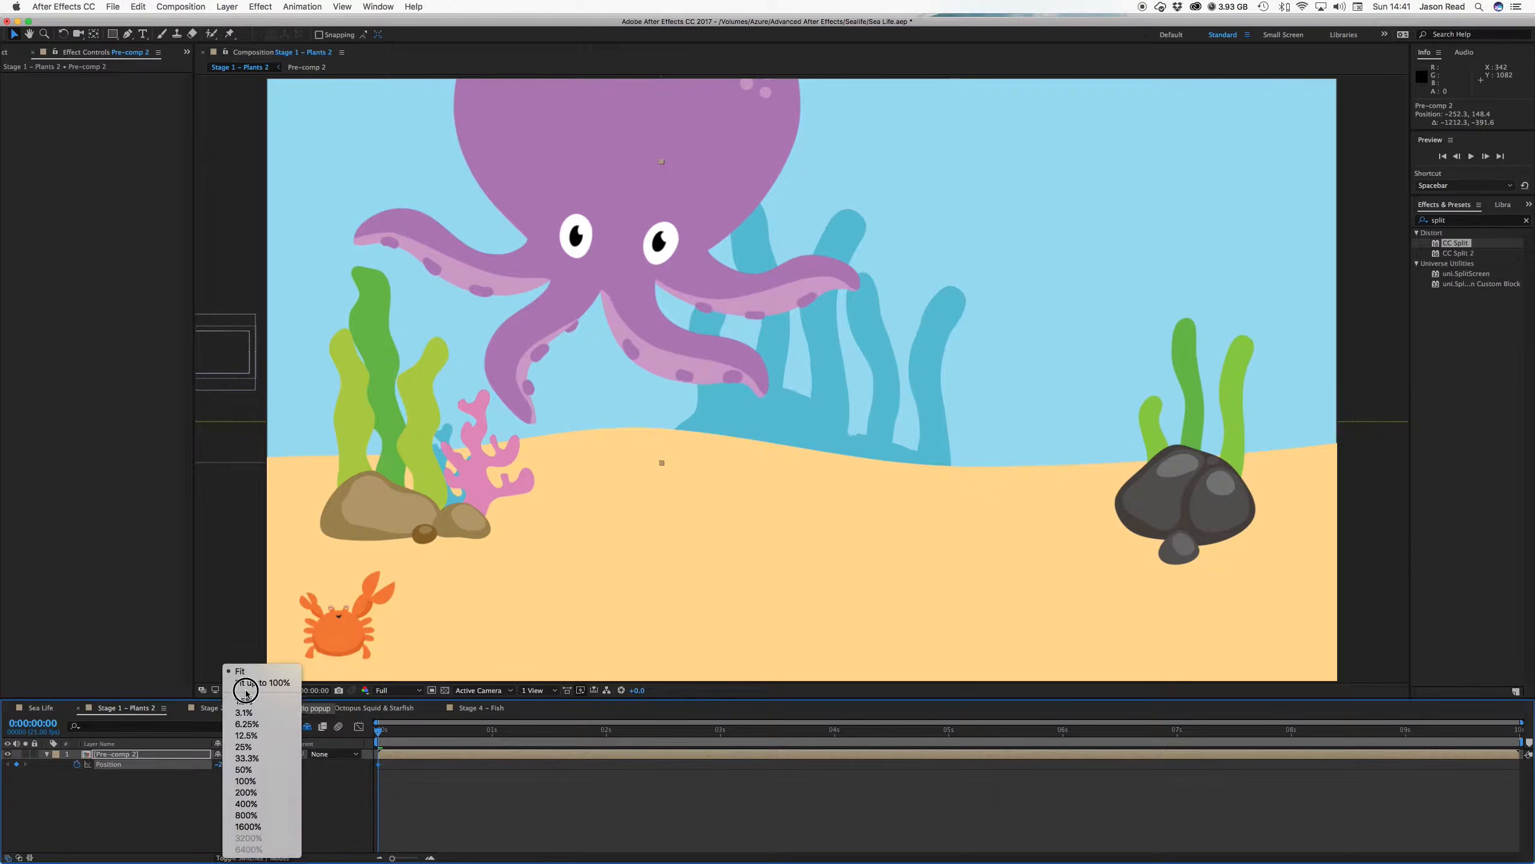
pyautogui.click(271, 773)
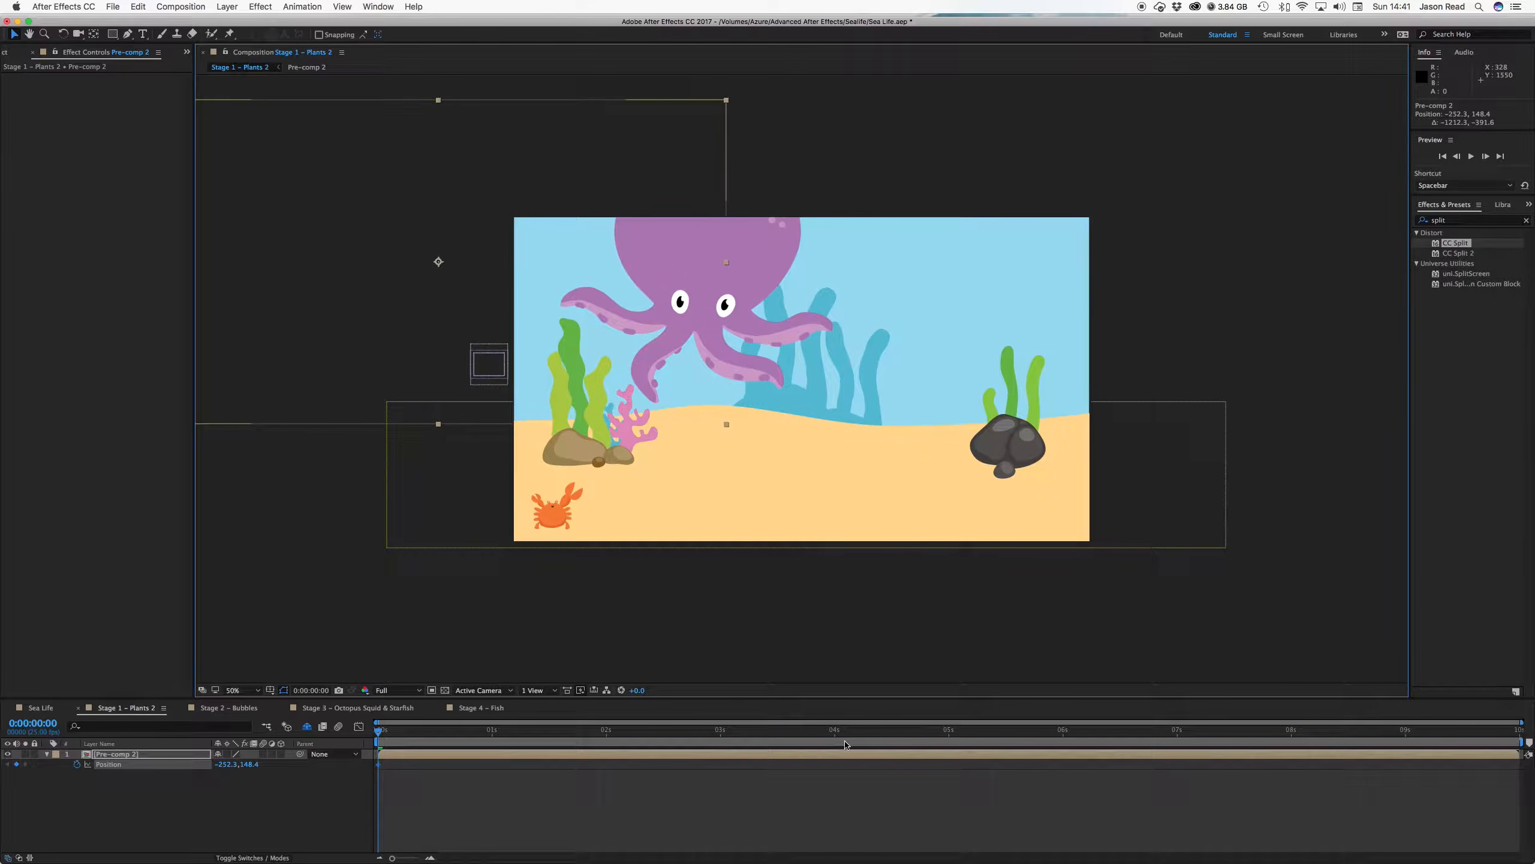
# Keyframe the goldfish off the right edge at 3:17 and lower its path at 1:08
pyautogui.moveTo(740, 736); pyautogui.dragTo(798, 737)
pyautogui.moveTo(407, 261); pyautogui.dragTo(1142, 332)
pyautogui.moveTo(489, 734); pyautogui.dragTo(539, 727)
pyautogui.moveTo(712, 313); pyautogui.dragTo(710, 338)
# Raise the goldfish higher at 0:00:02:13 and preview the swim
pyautogui.click(706, 730)
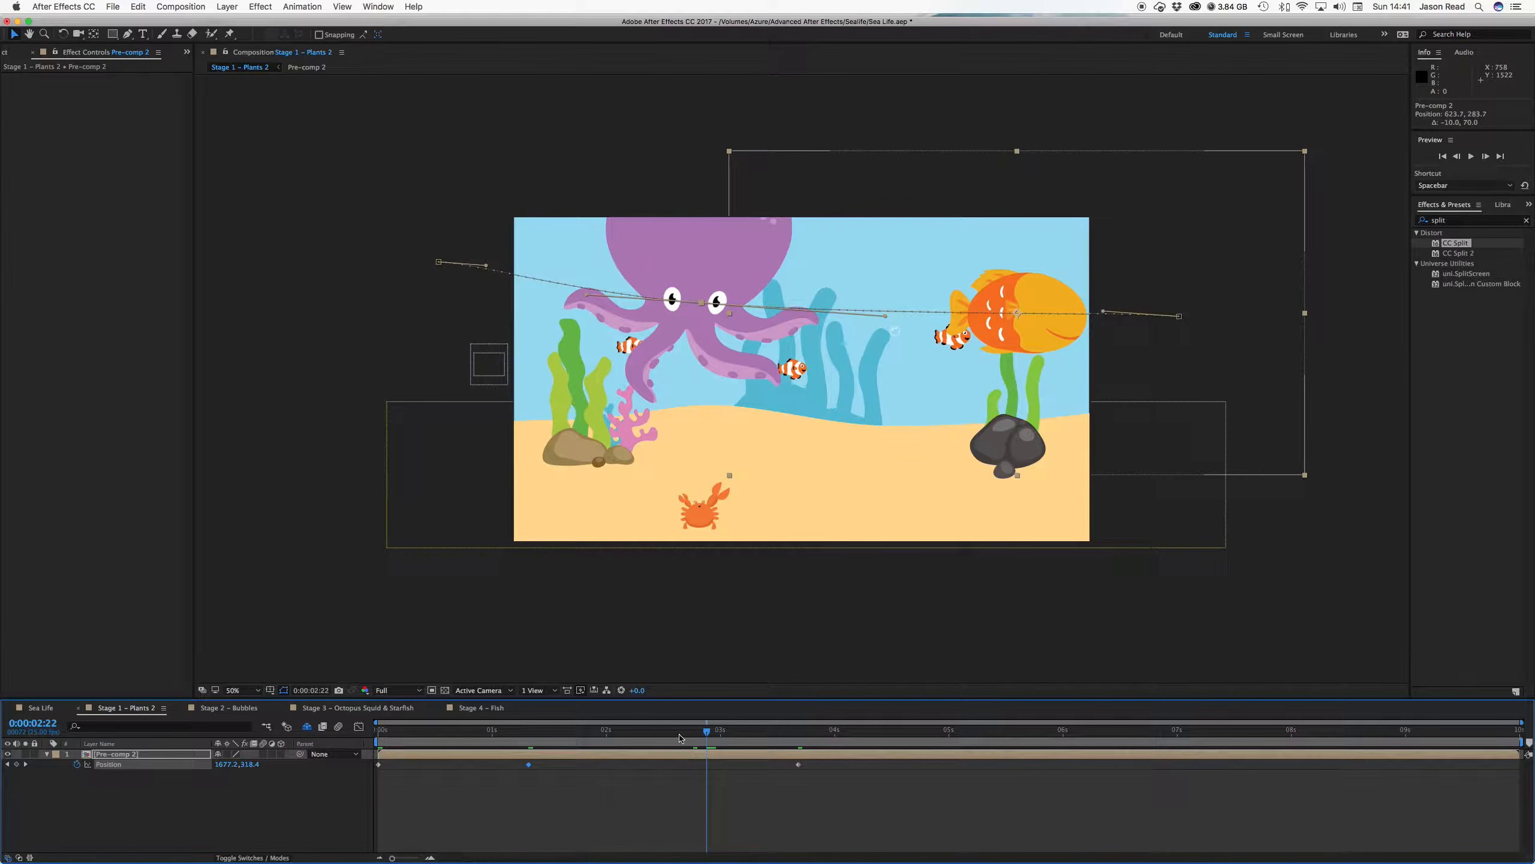
pyautogui.moveTo(681, 731); pyautogui.dragTo(666, 730)
pyautogui.moveTo(956, 350); pyautogui.dragTo(956, 320)
pyautogui.press('space')
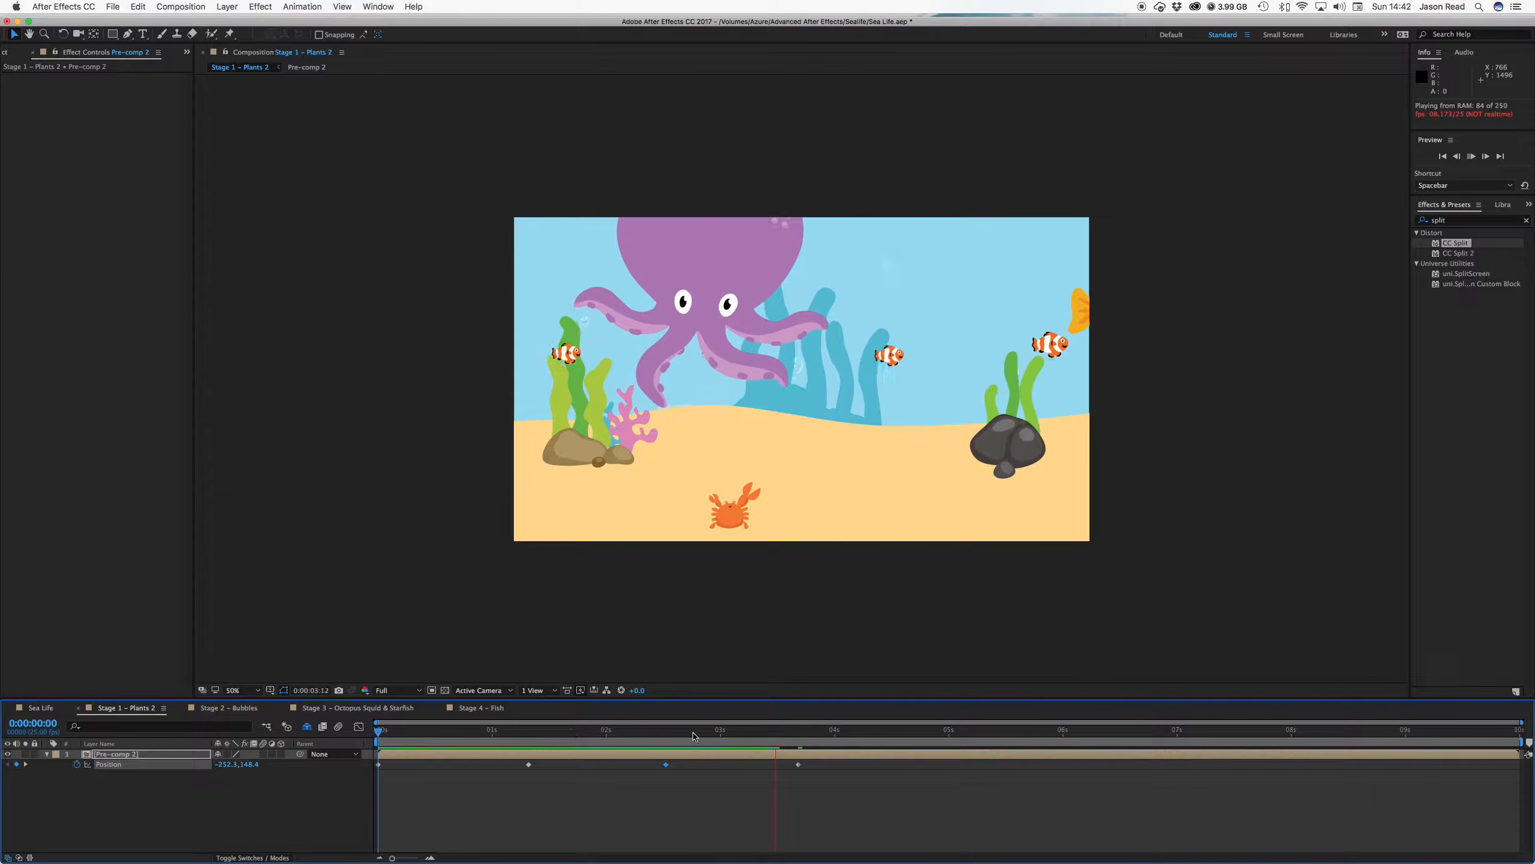
# Add a loopOut("pingpong") expression to Pre-comp 2's Position and preview the back-and-forth swim
pyautogui.click(798, 733)
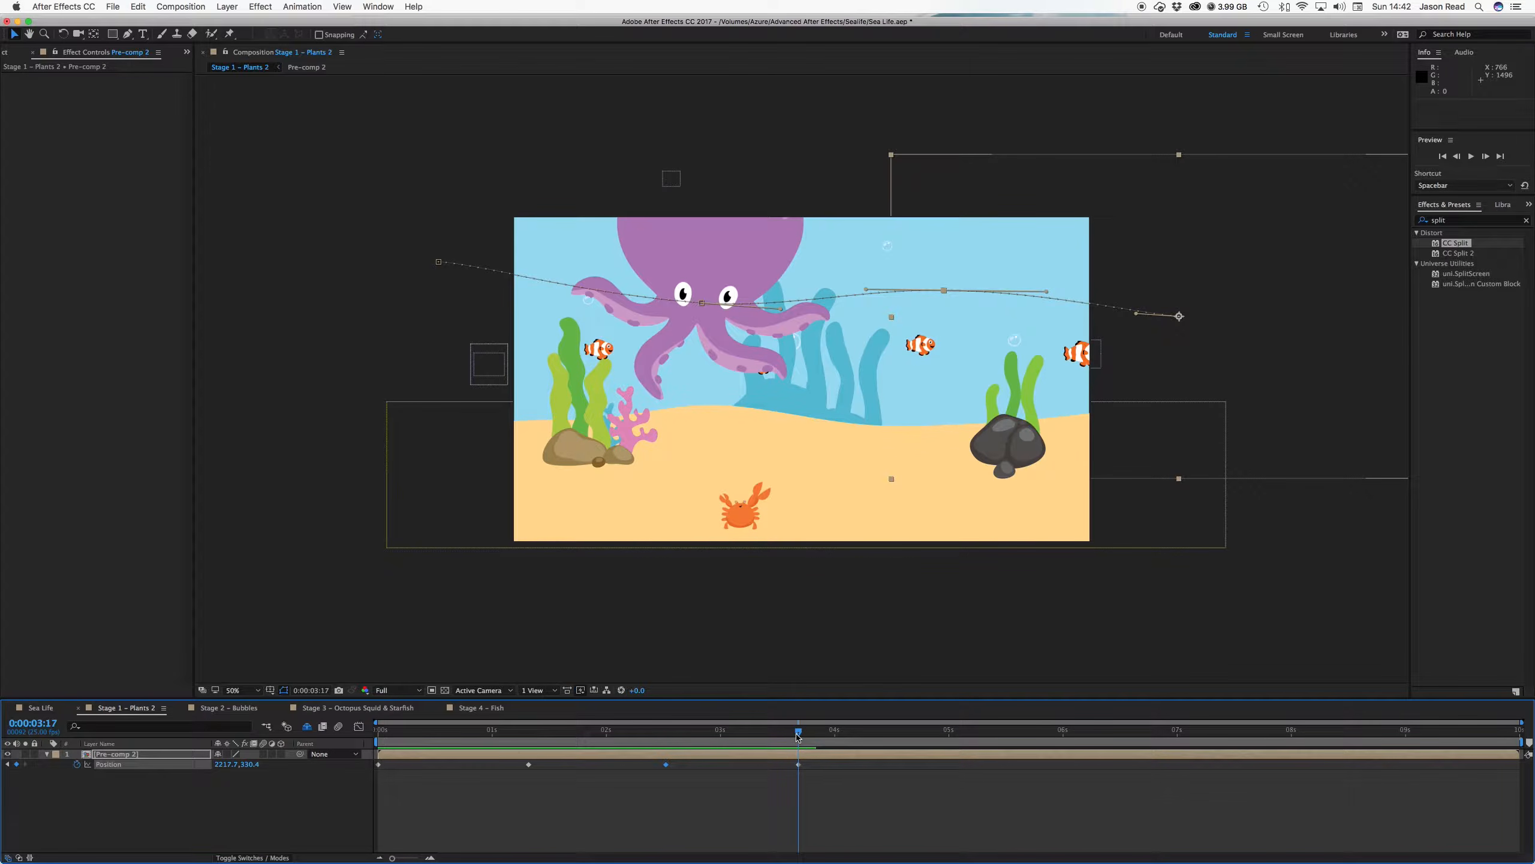
pyautogui.keyDown('alt'); pyautogui.click(77, 766); pyautogui.keyUp('alt')
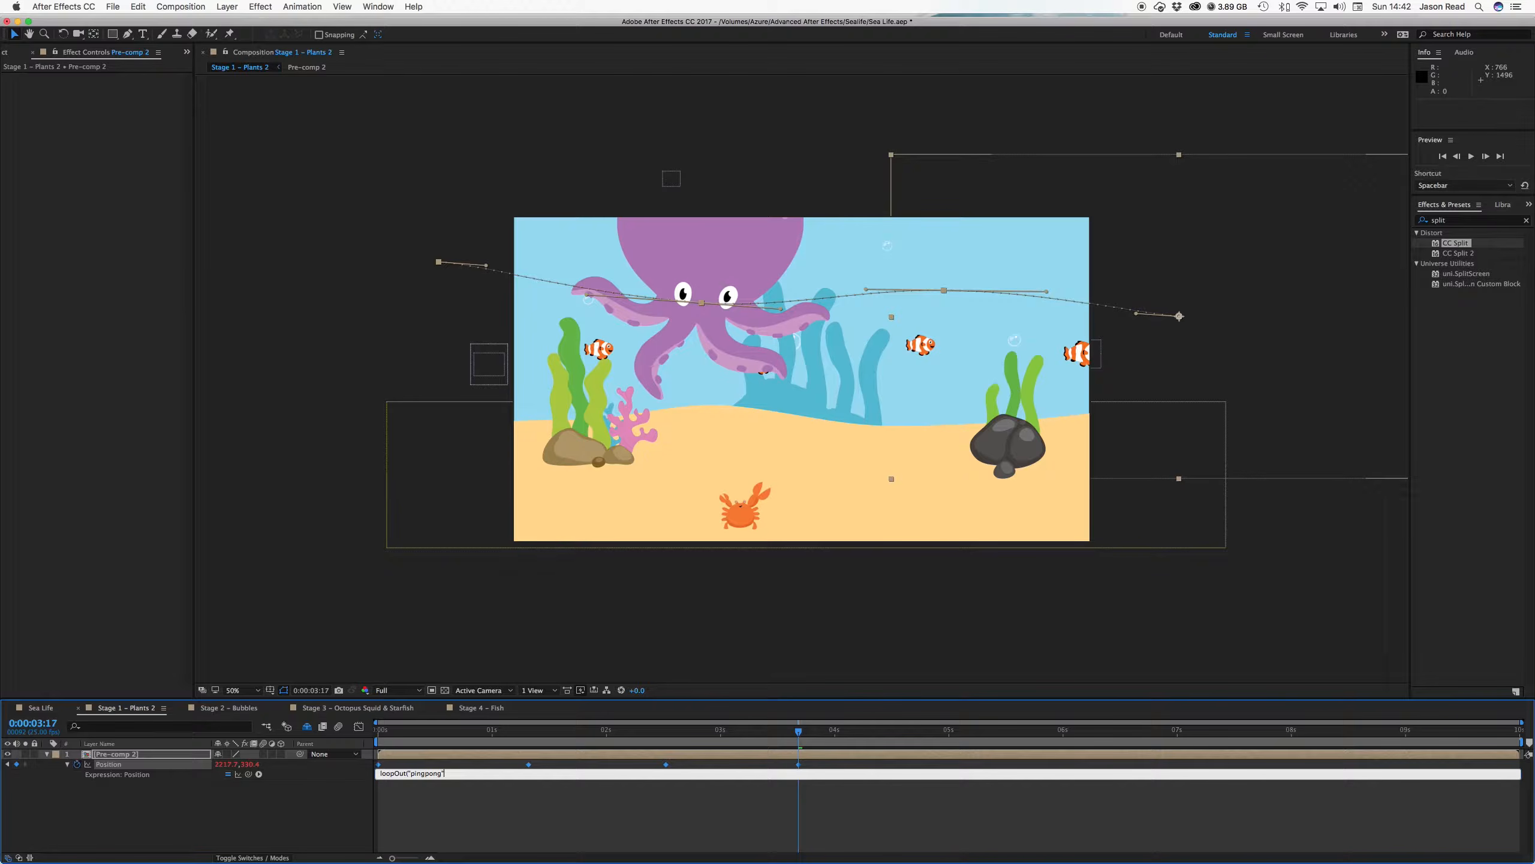
pyautogui.click(403, 849)
pyautogui.press('space')
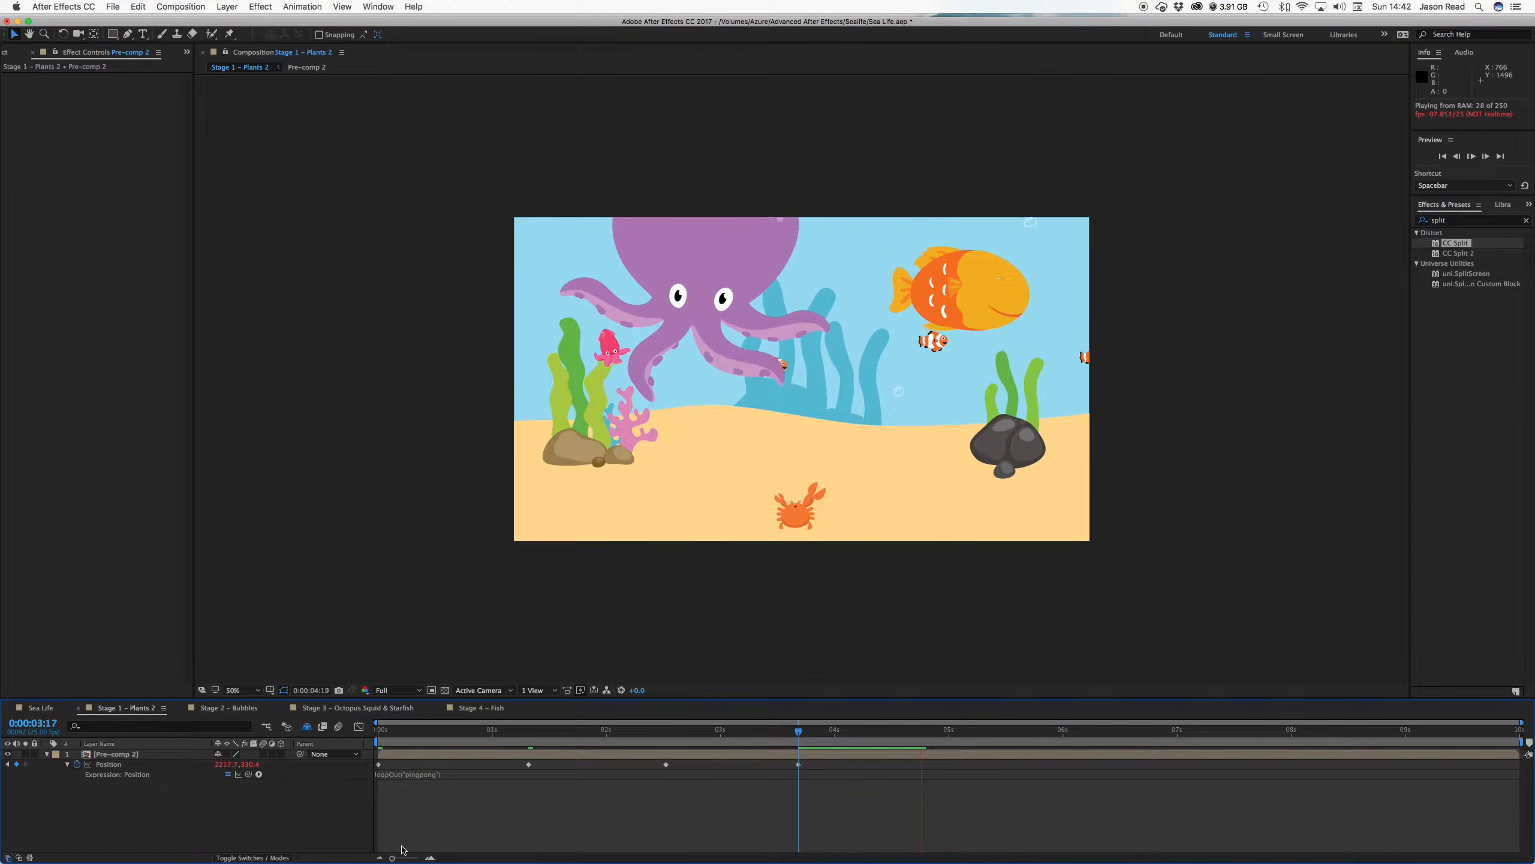
# Stop the preview, return to 0:00:03:17, and reveal the fish layer's Scale property
pyautogui.press('space')
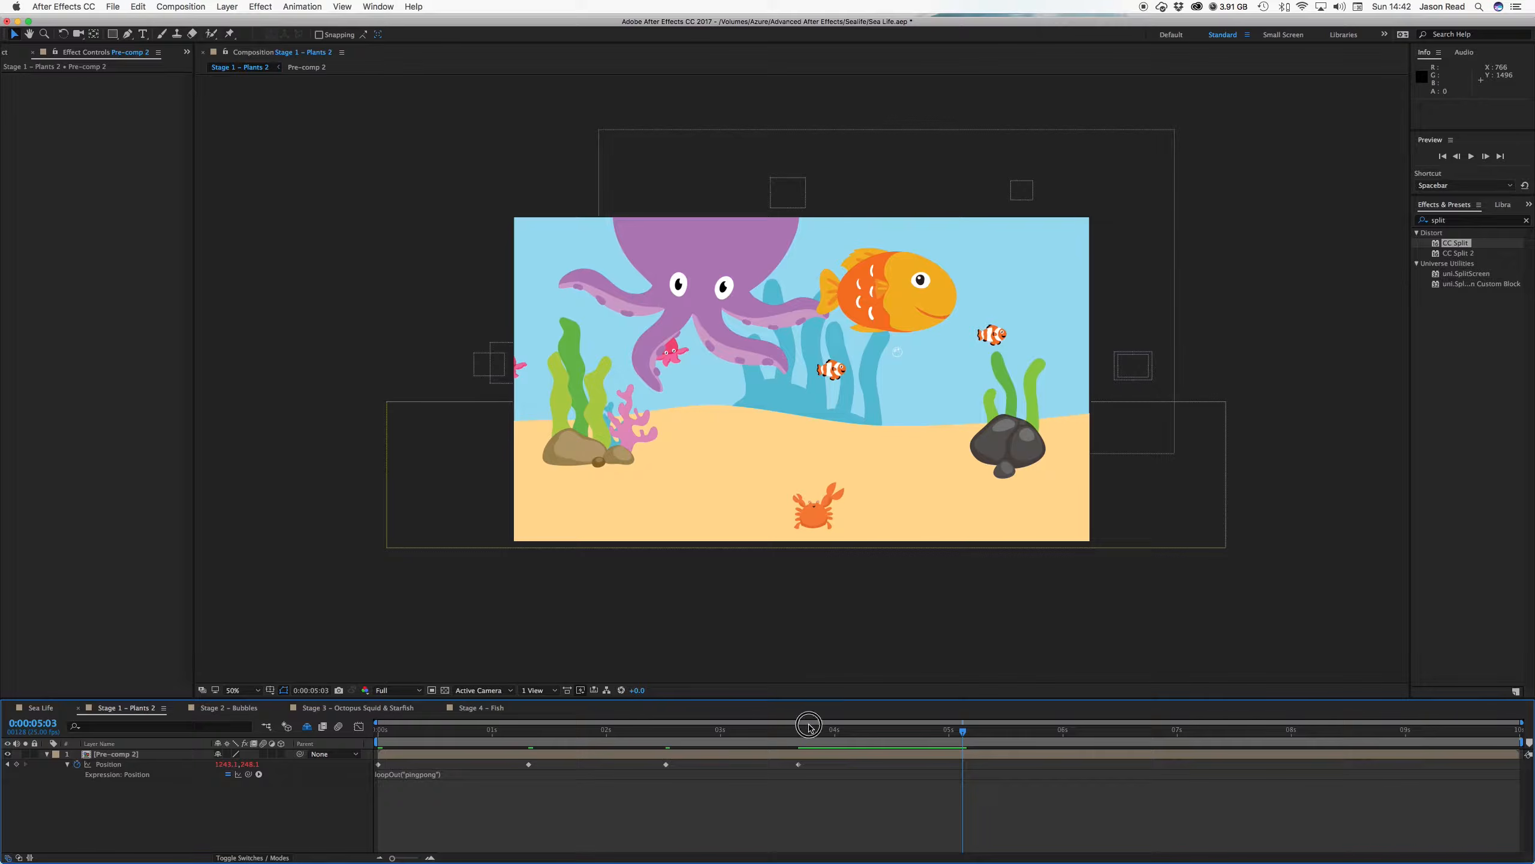
pyautogui.click(798, 730)
pyautogui.moveTo(802, 731); pyautogui.dragTo(336, 722)
pyautogui.press('s')
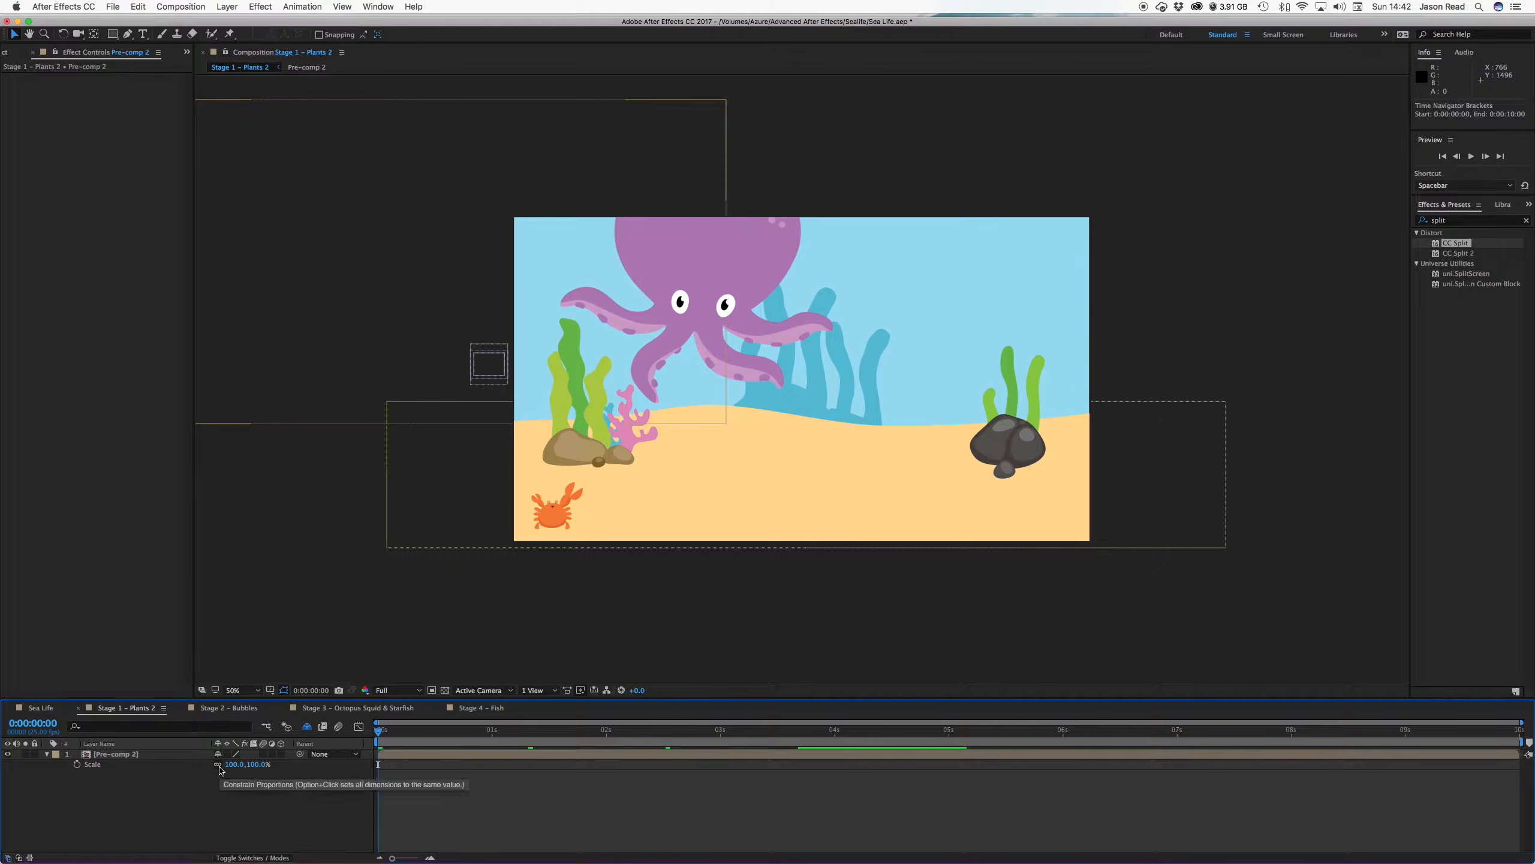
# Unlink Scale proportions and set a starting 100% Scale keyframe at 0s, showing Position too
pyautogui.click(218, 764)
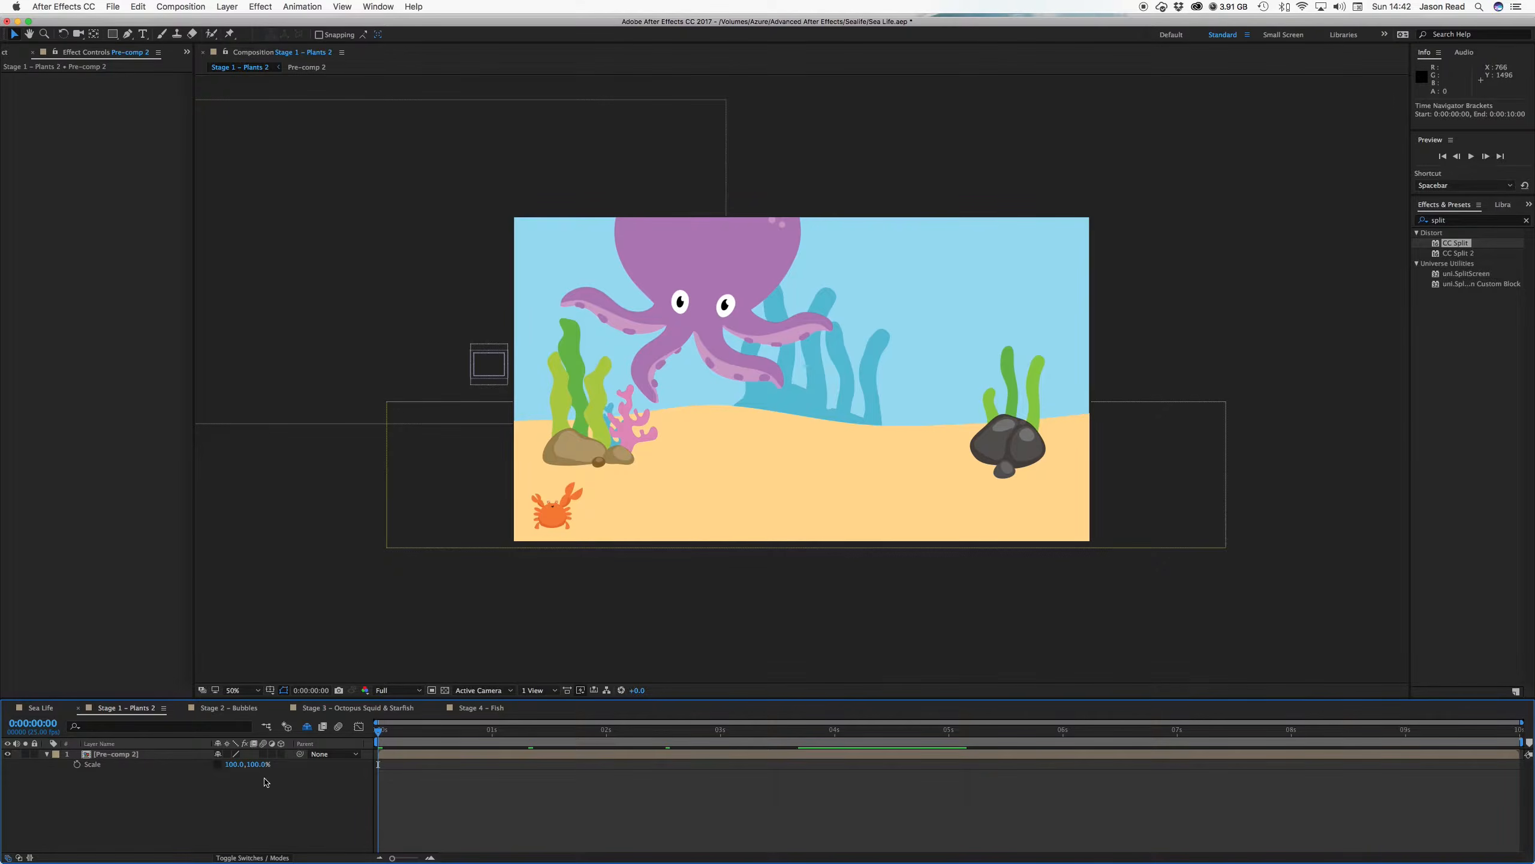
pyautogui.click(77, 765)
pyautogui.hotkey('shift', 'p')
# Set Scale width to -100 at 0:00:03:17 and preview the flip from the start
pyautogui.moveTo(802, 741); pyautogui.dragTo(798, 742)
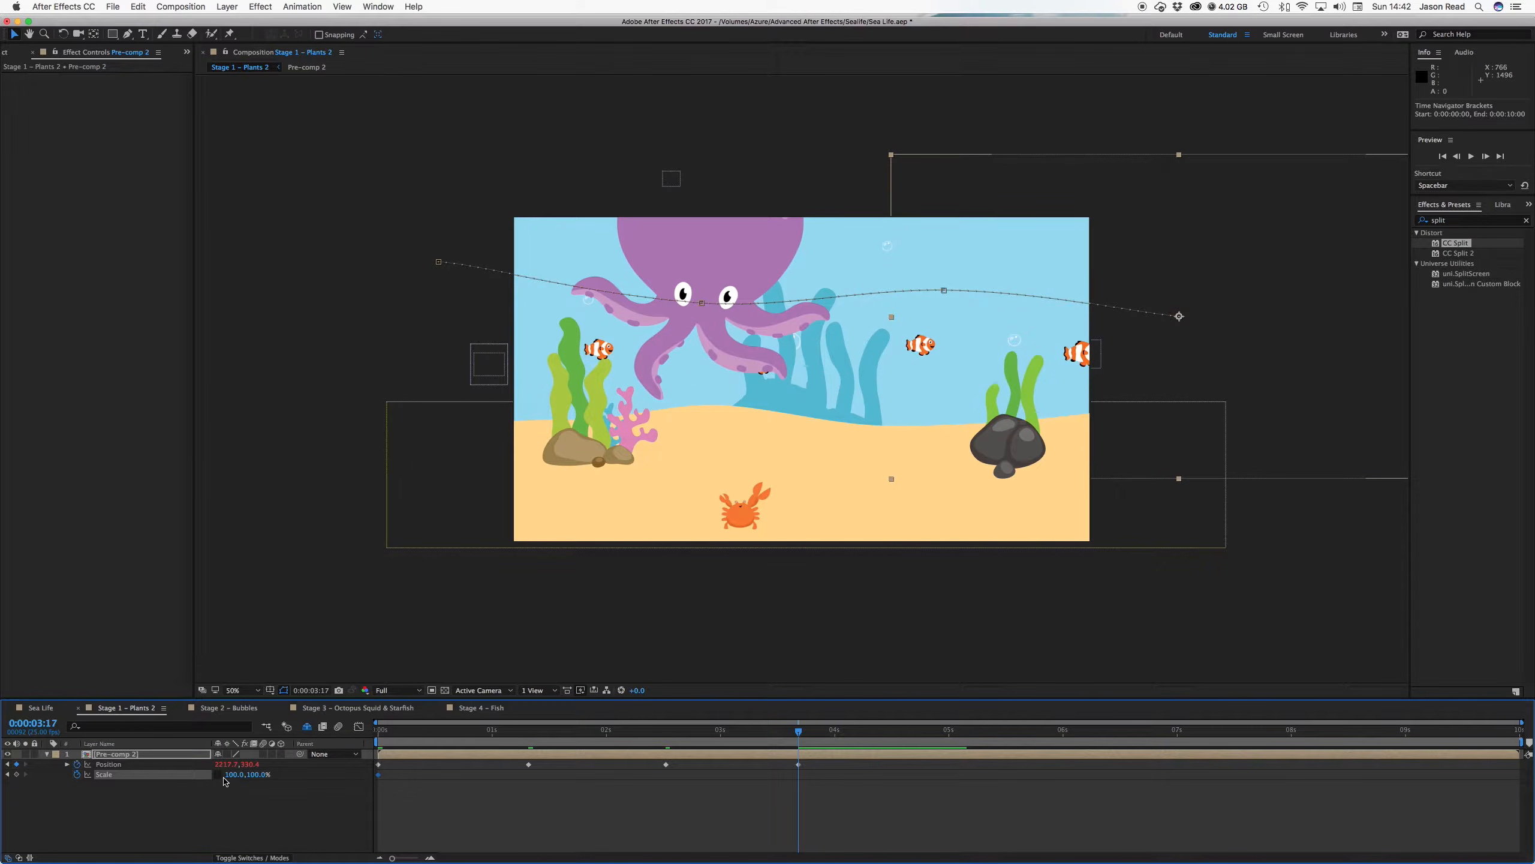
pyautogui.click(227, 775)
pyautogui.write('-100')
pyautogui.press('Return')
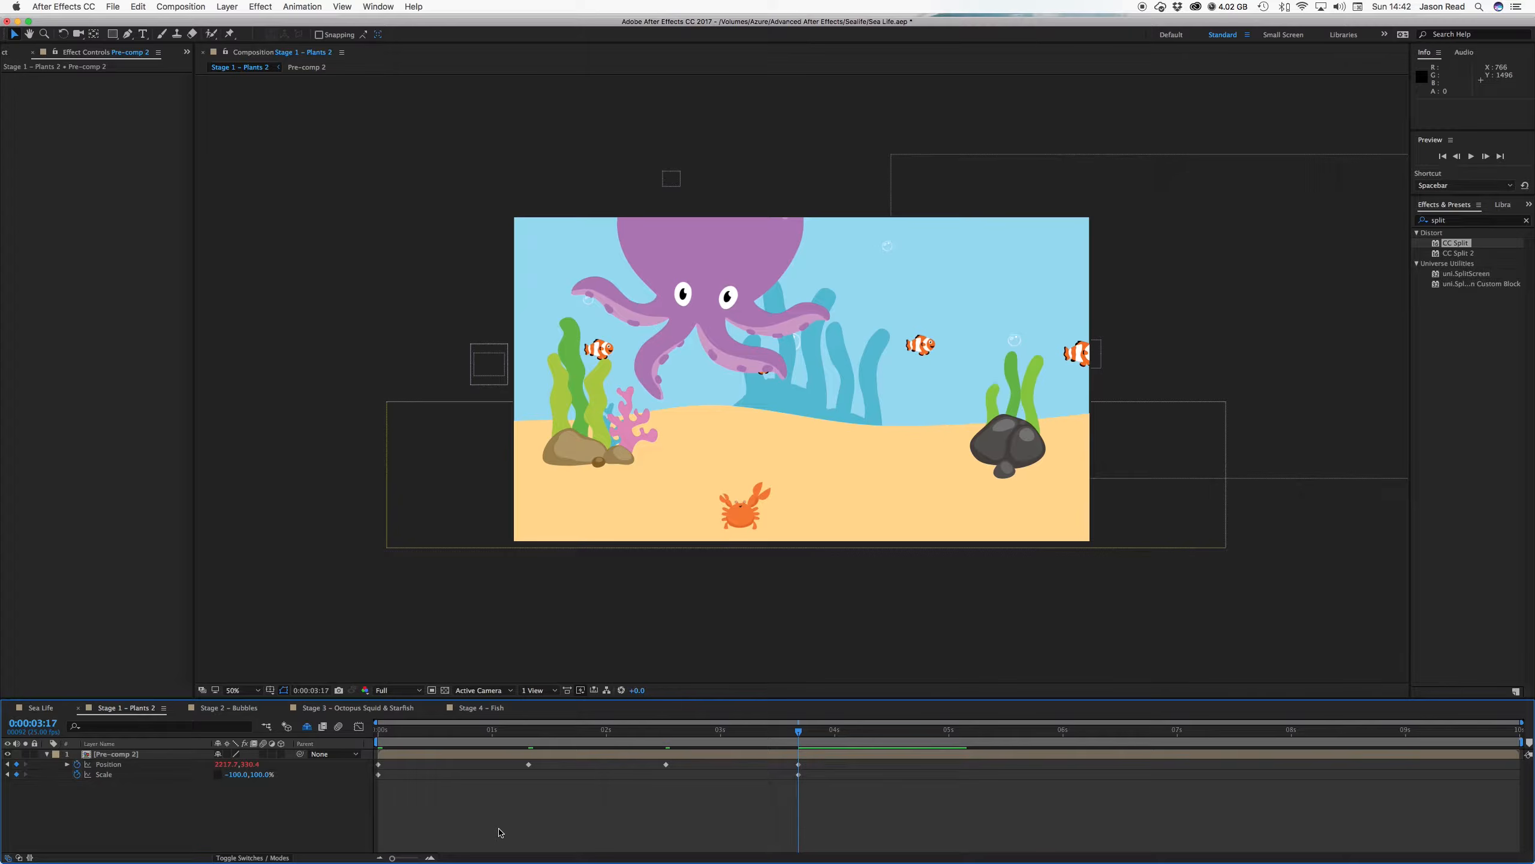
pyautogui.click(379, 730)
pyautogui.click(379, 730)
pyautogui.press('space')
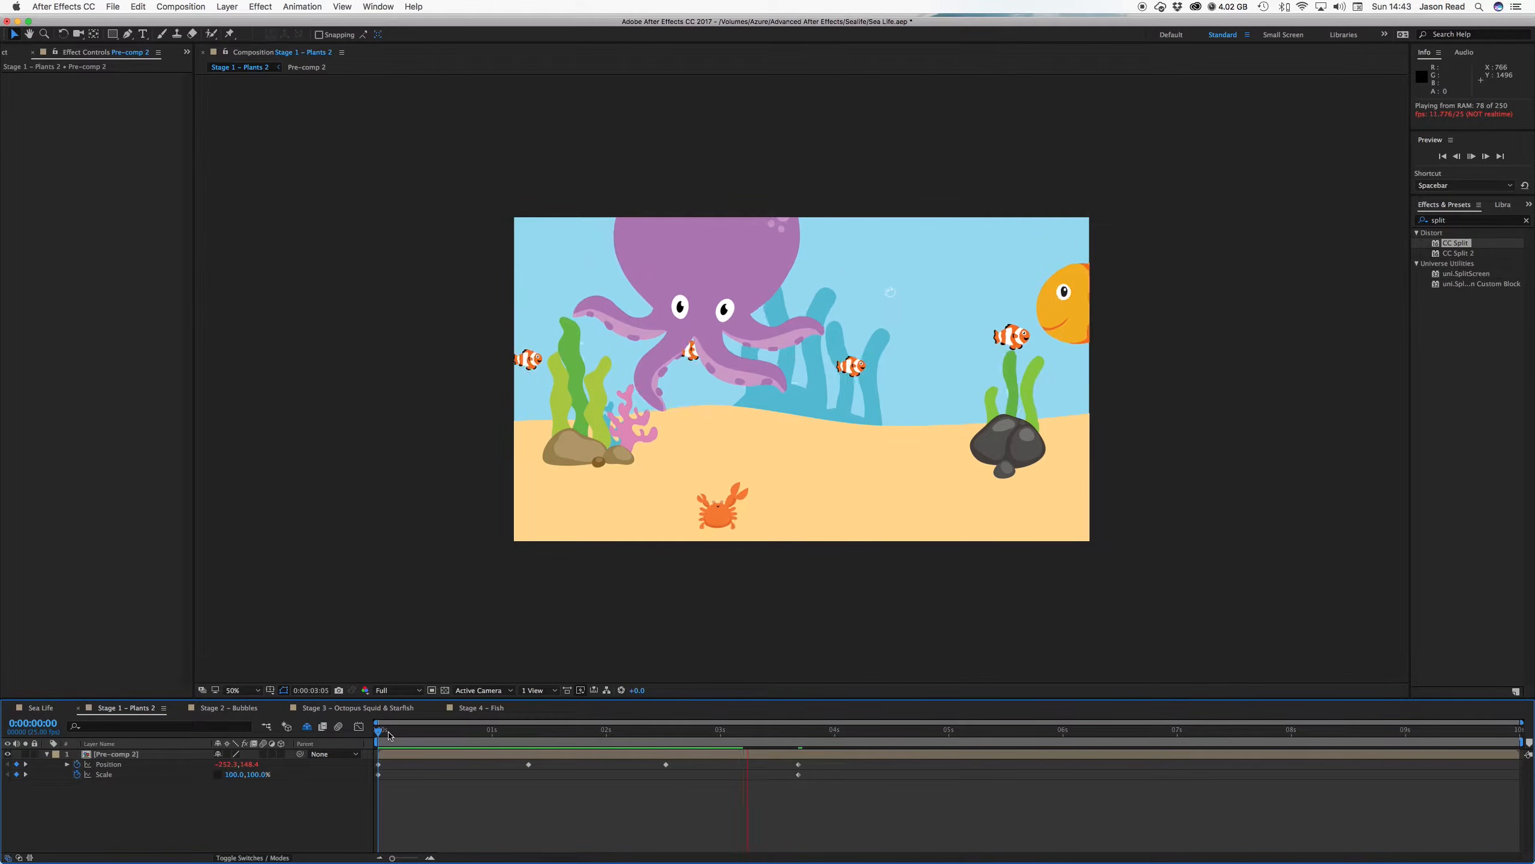
# Make the 0:00:03:17 Scale keyframe a hold keyframe and preview the instant flip
pyautogui.press('space')
pyautogui.moveTo(499, 736); pyautogui.dragTo(378, 732)
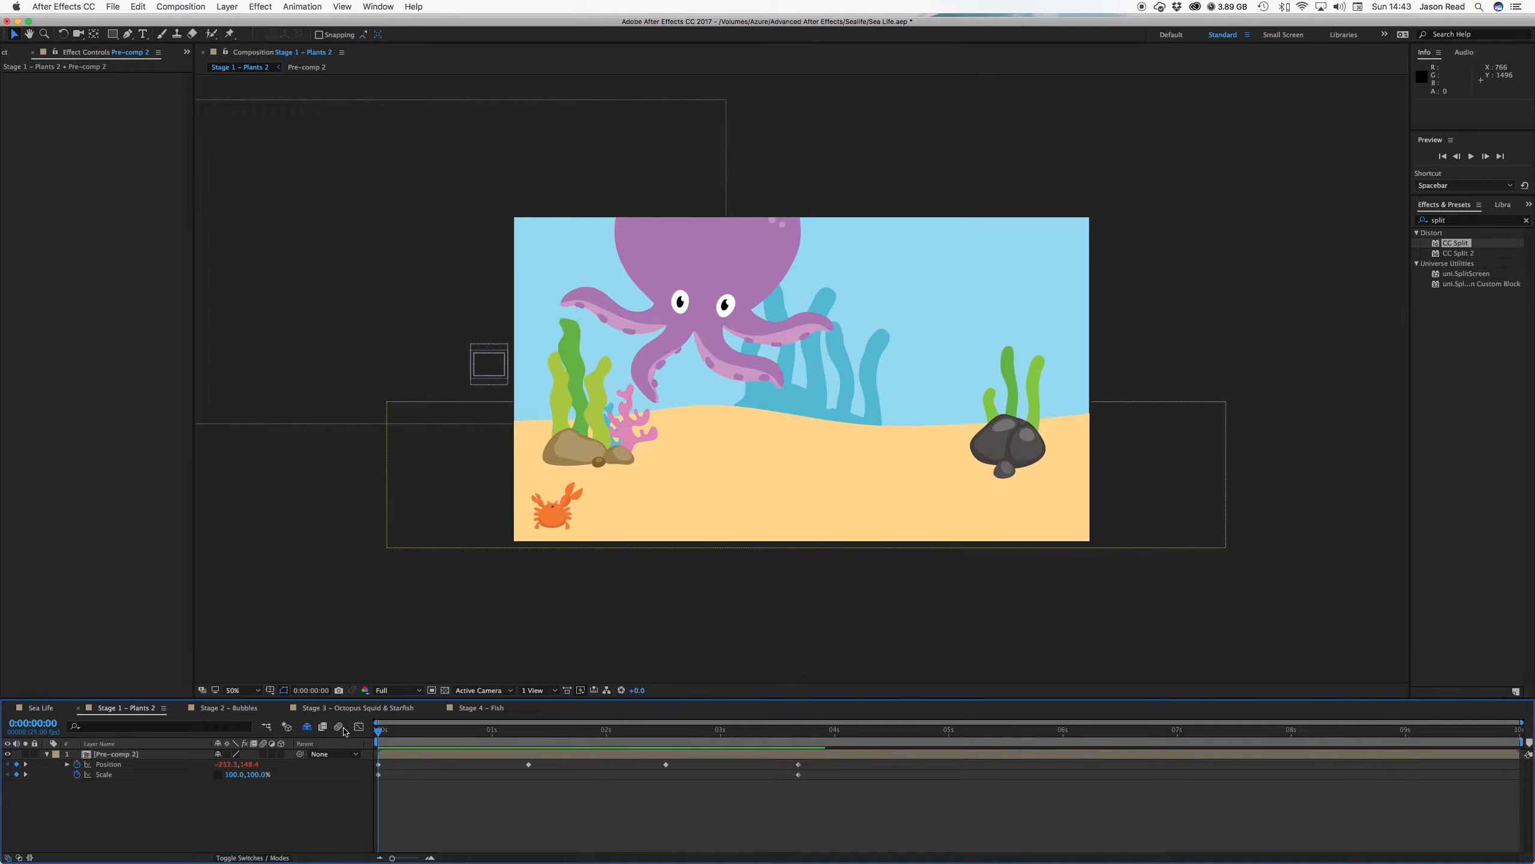
pyautogui.click(103, 775)
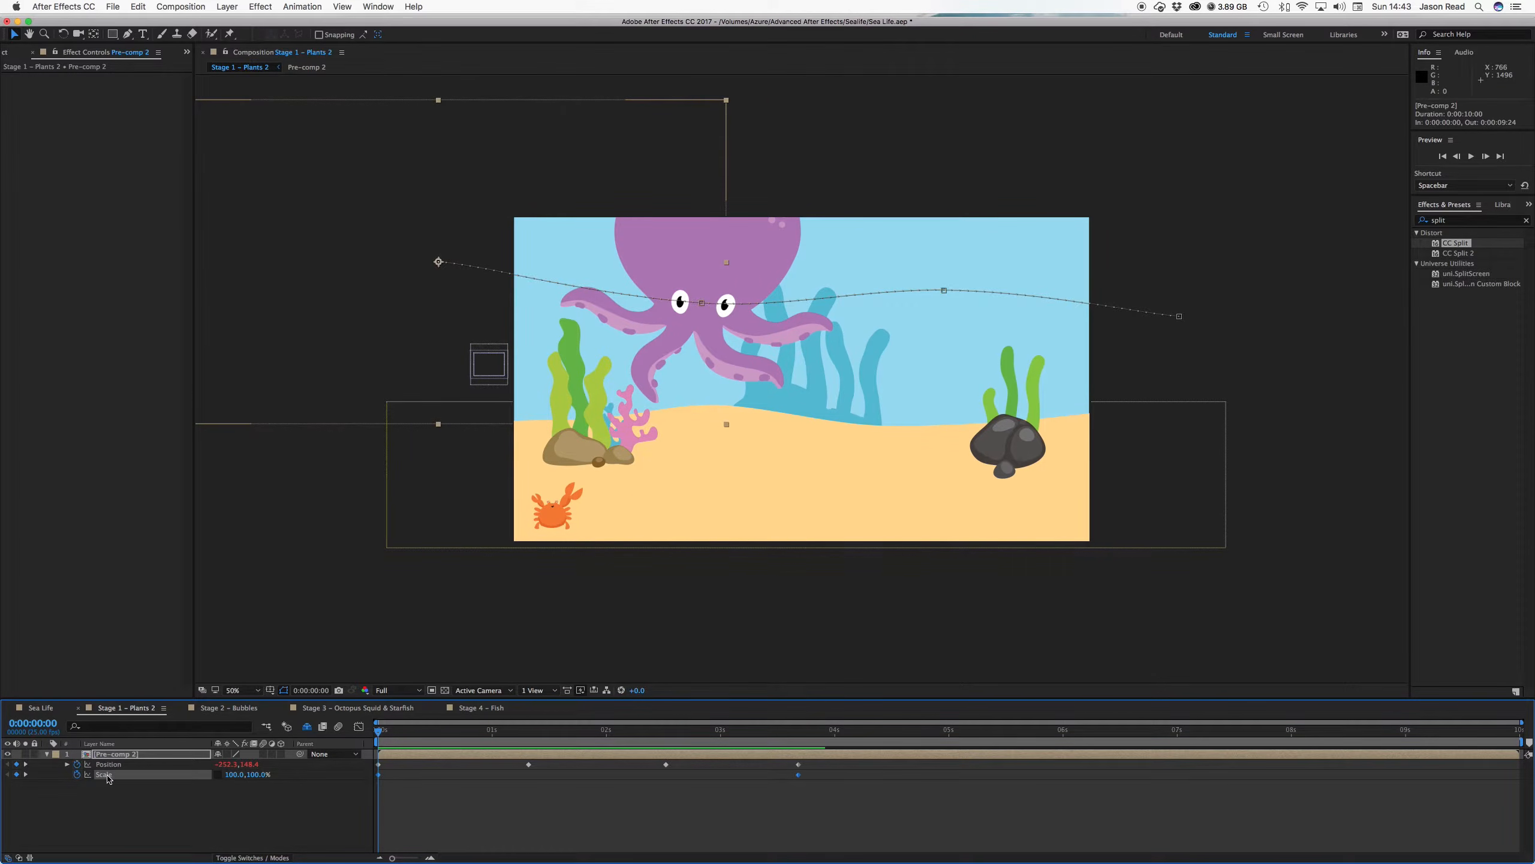
pyautogui.rightClick(382, 778)
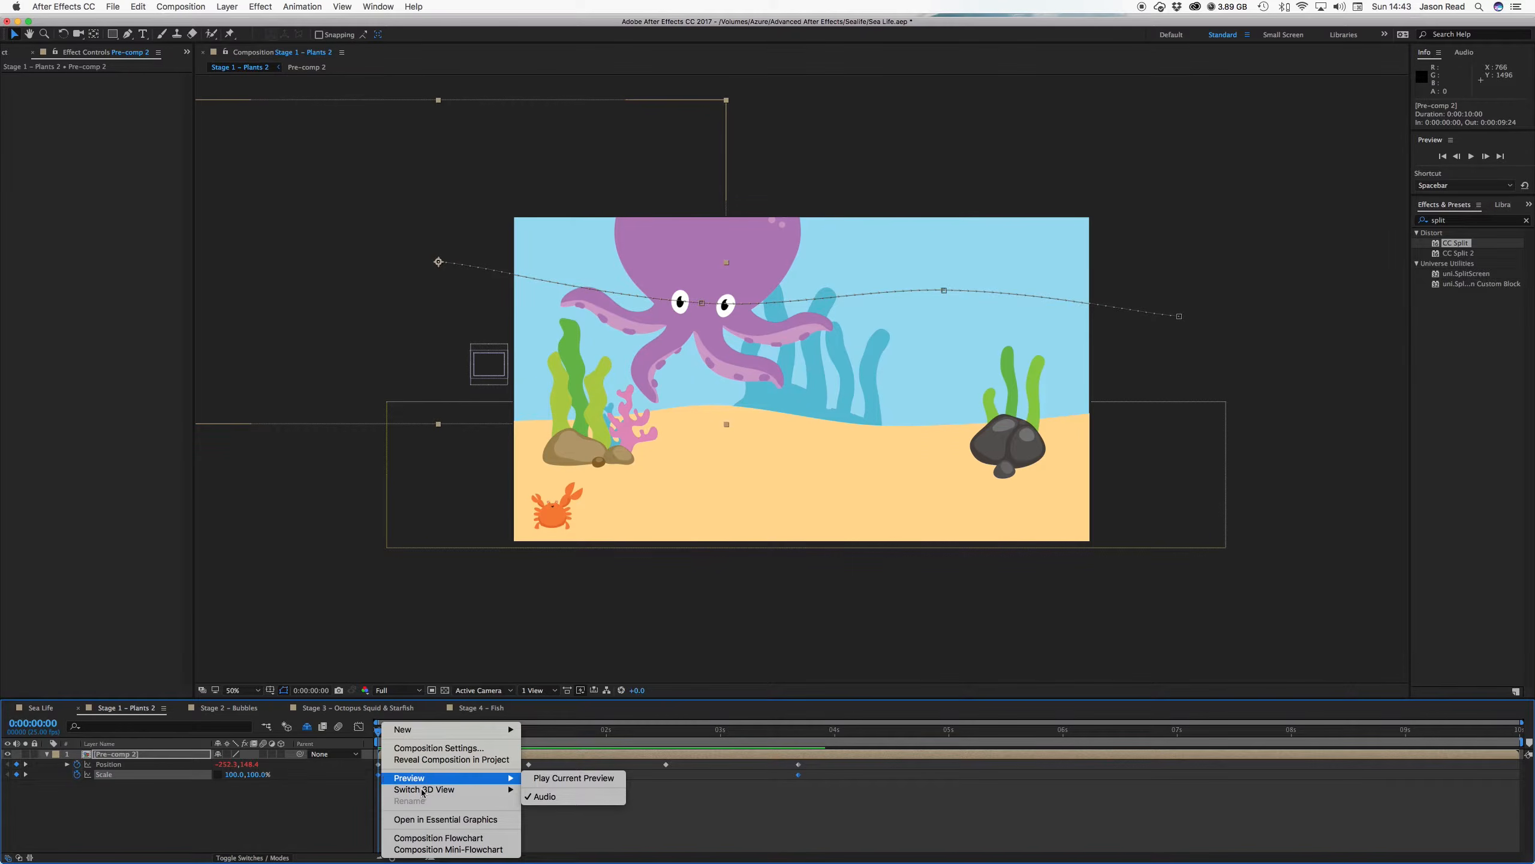
pyautogui.click(788, 806)
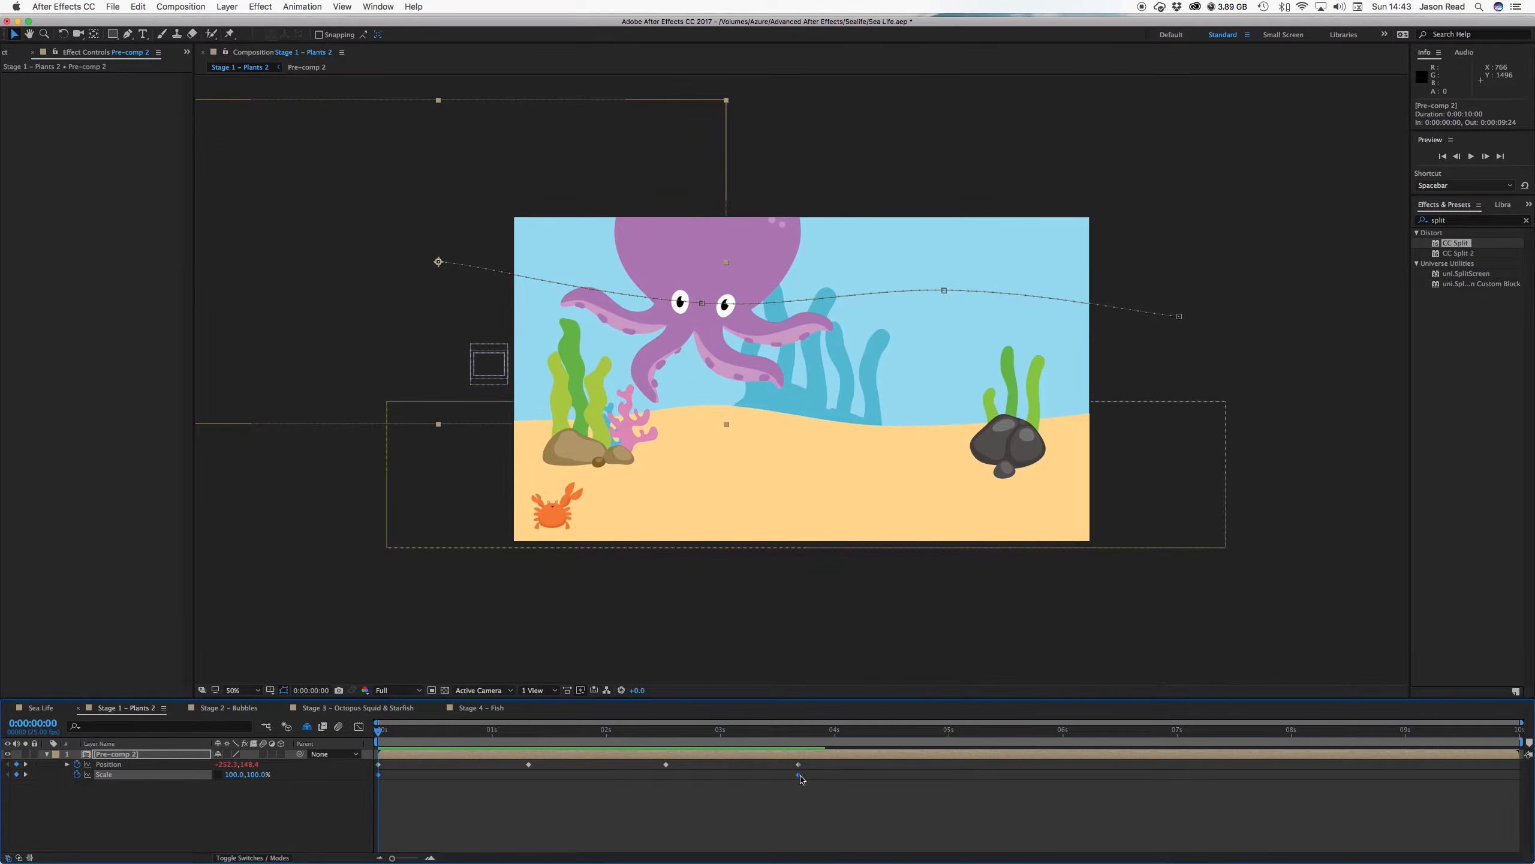
pyautogui.rightClick(799, 777)
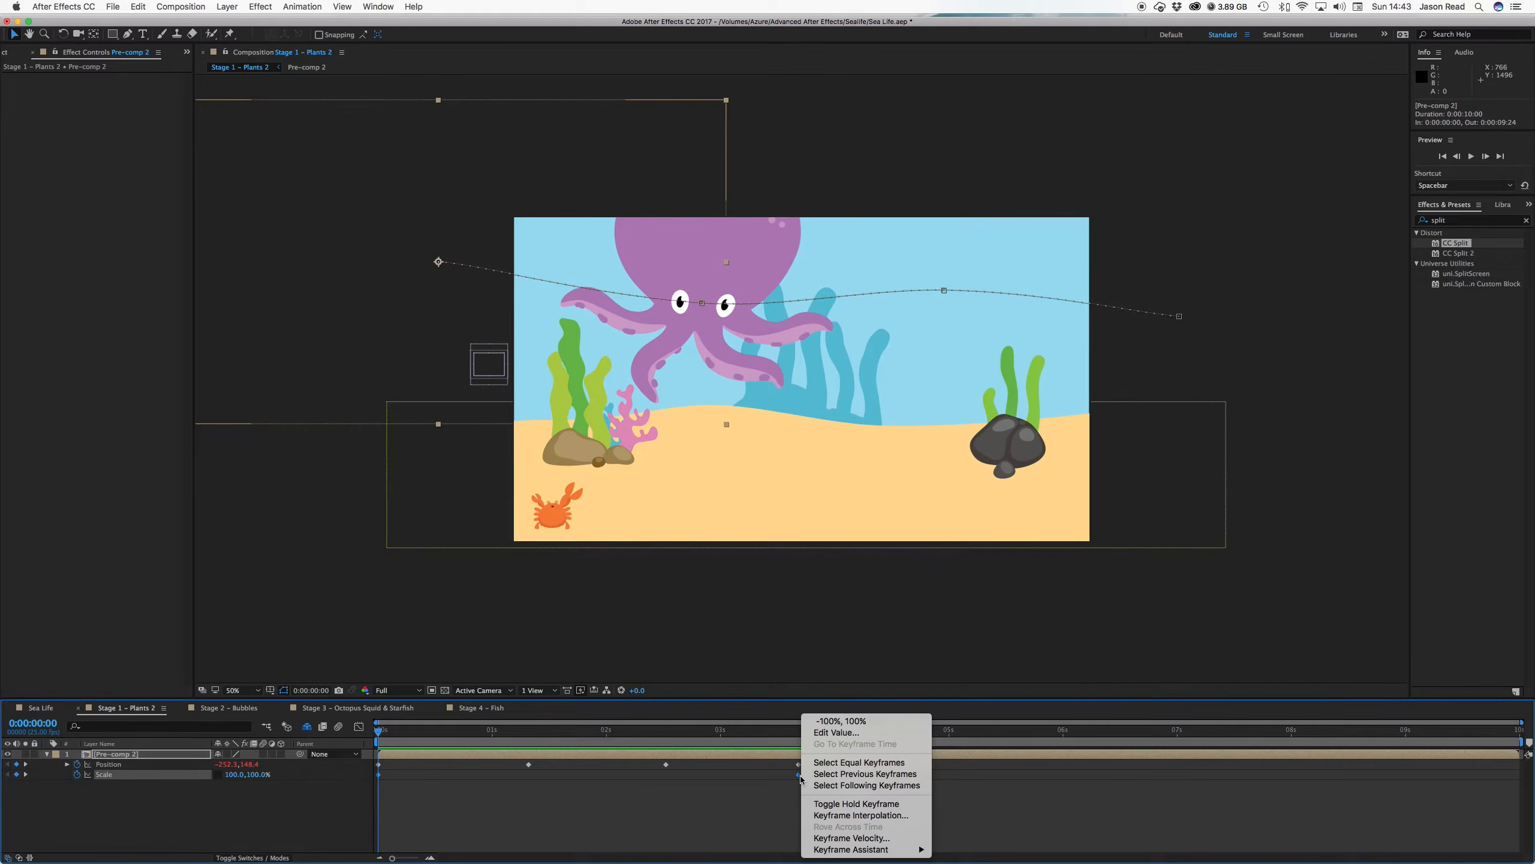
pyautogui.click(854, 804)
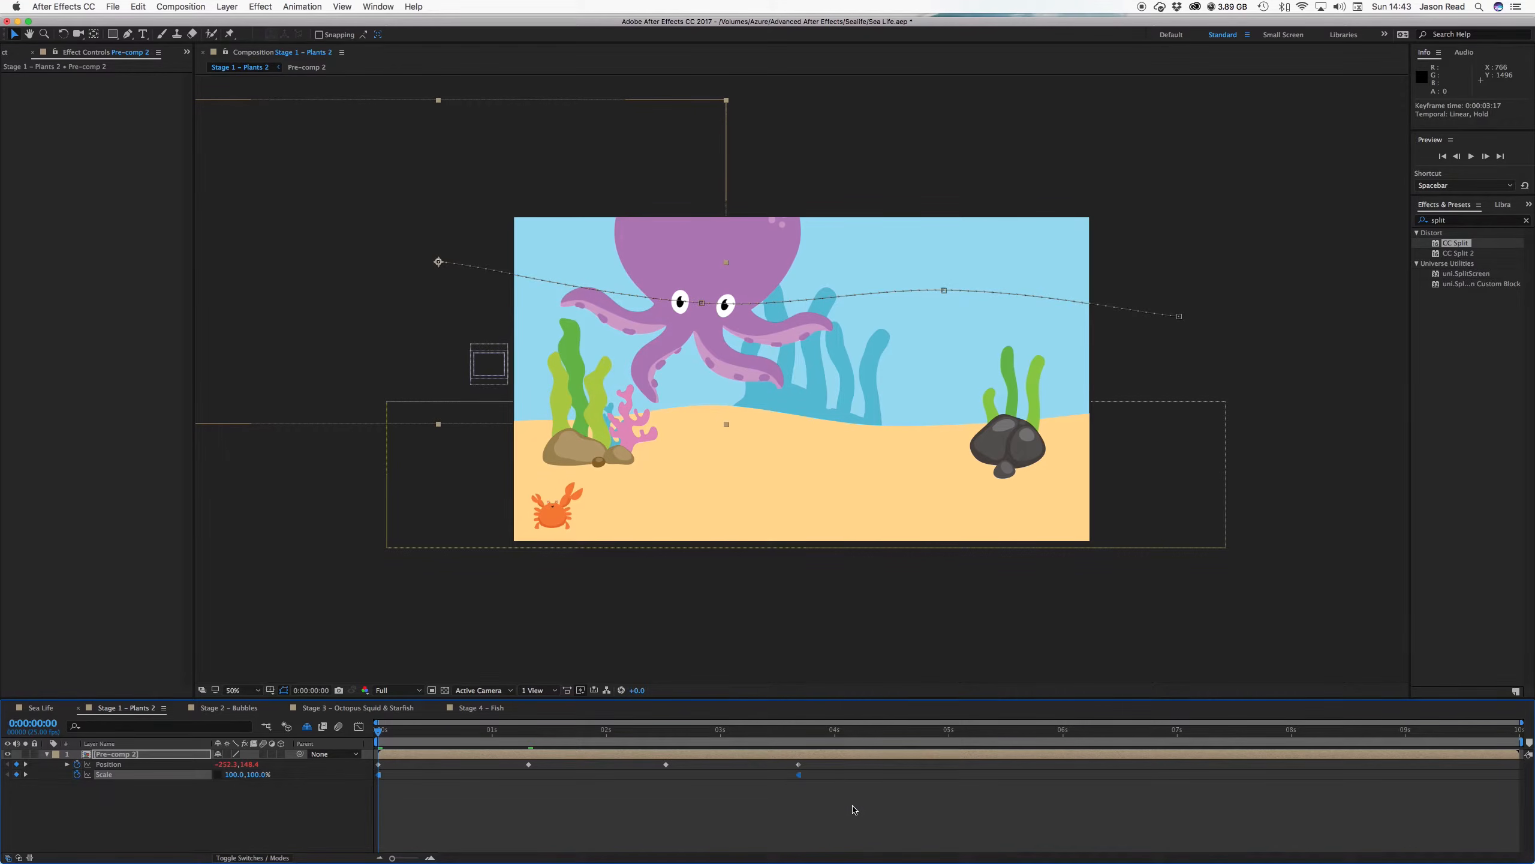
pyautogui.press('space')
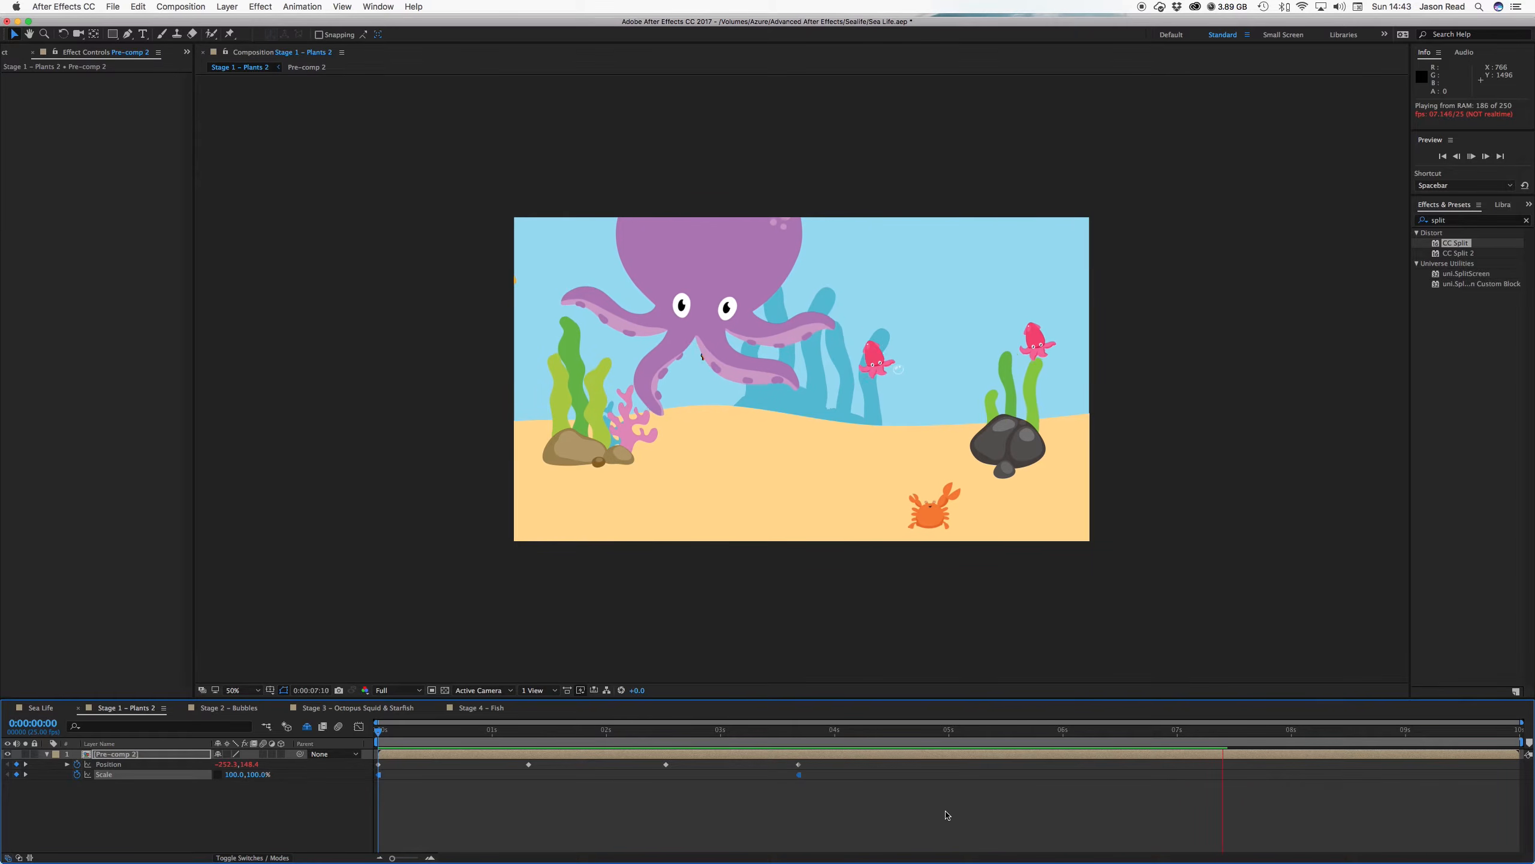
# Move to 0:00:07:09 and select the first Scale keyframe, dismissing a failed paste attempt
pyautogui.press('space')
pyautogui.moveTo(1227, 726)
pyautogui.mouseDown()
pyautogui.moveTo(1251, 729)
pyautogui.moveTo(1218, 733)
pyautogui.mouseUp()
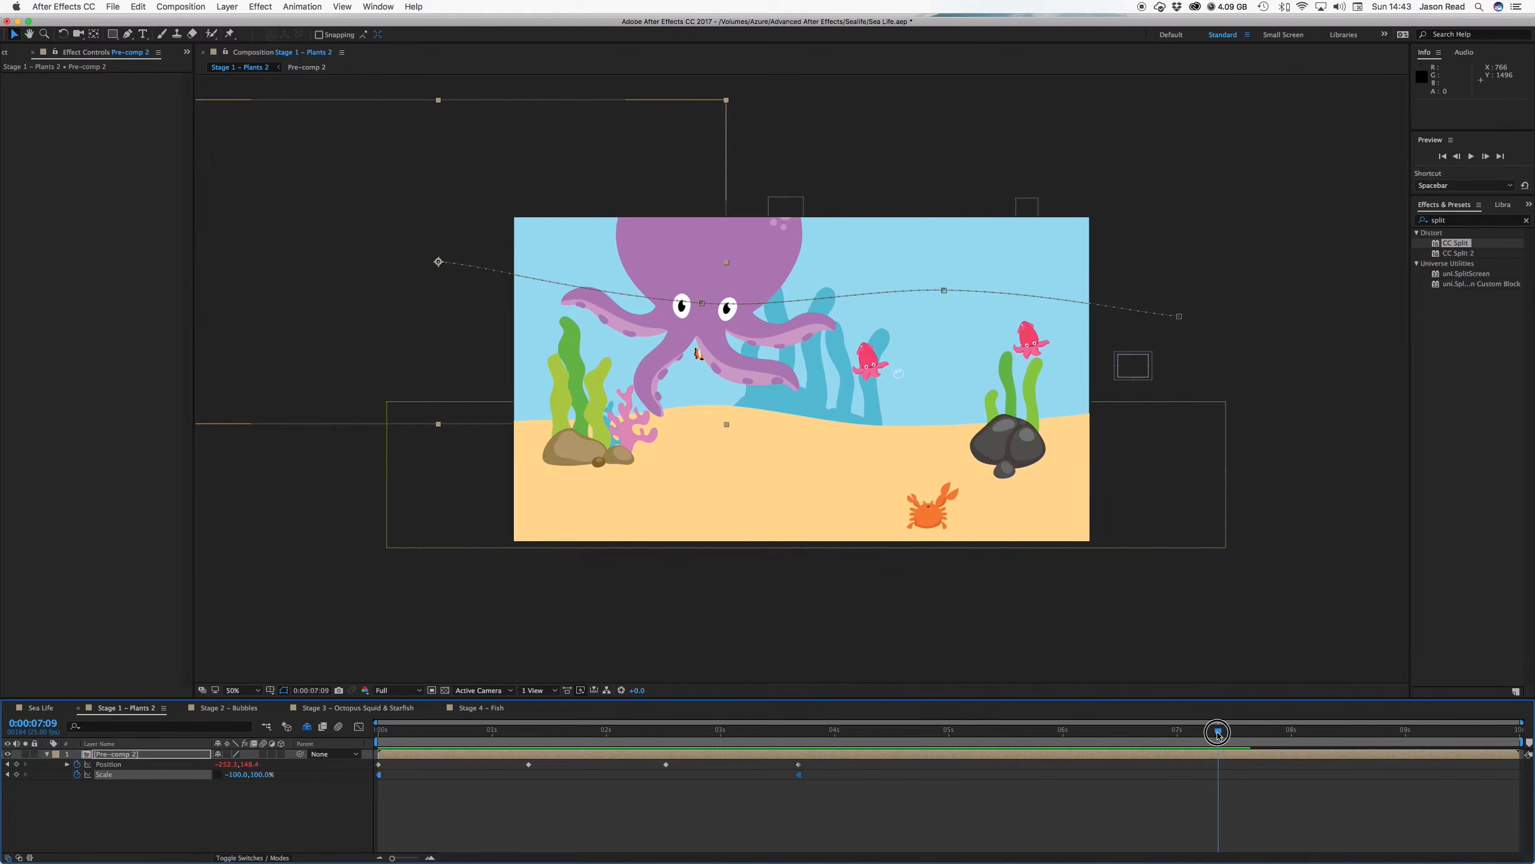
pyautogui.click(389, 781)
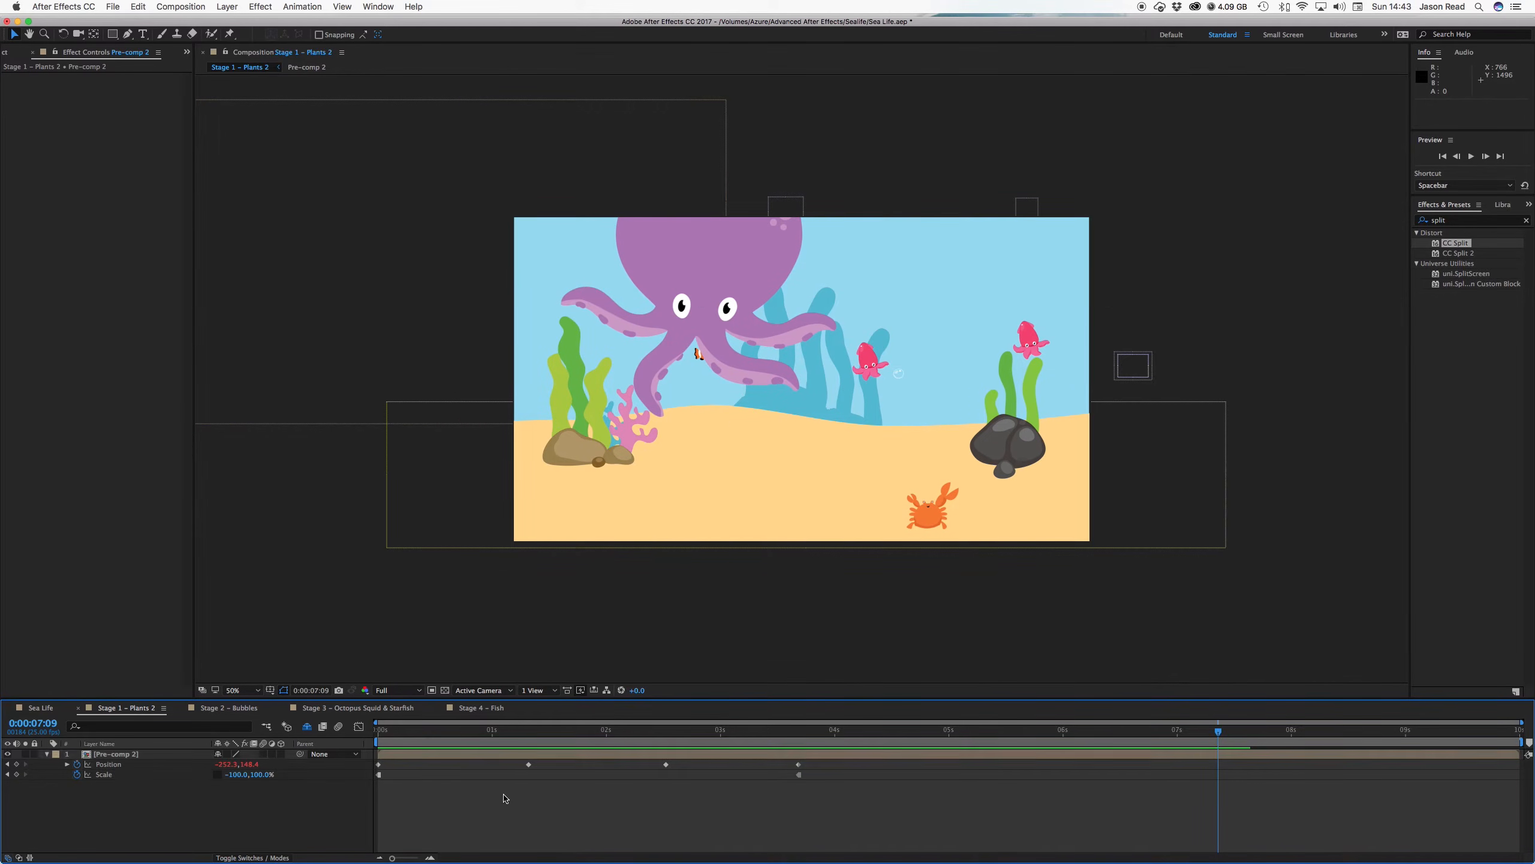
pyautogui.click(379, 774)
pyautogui.press('super+v')
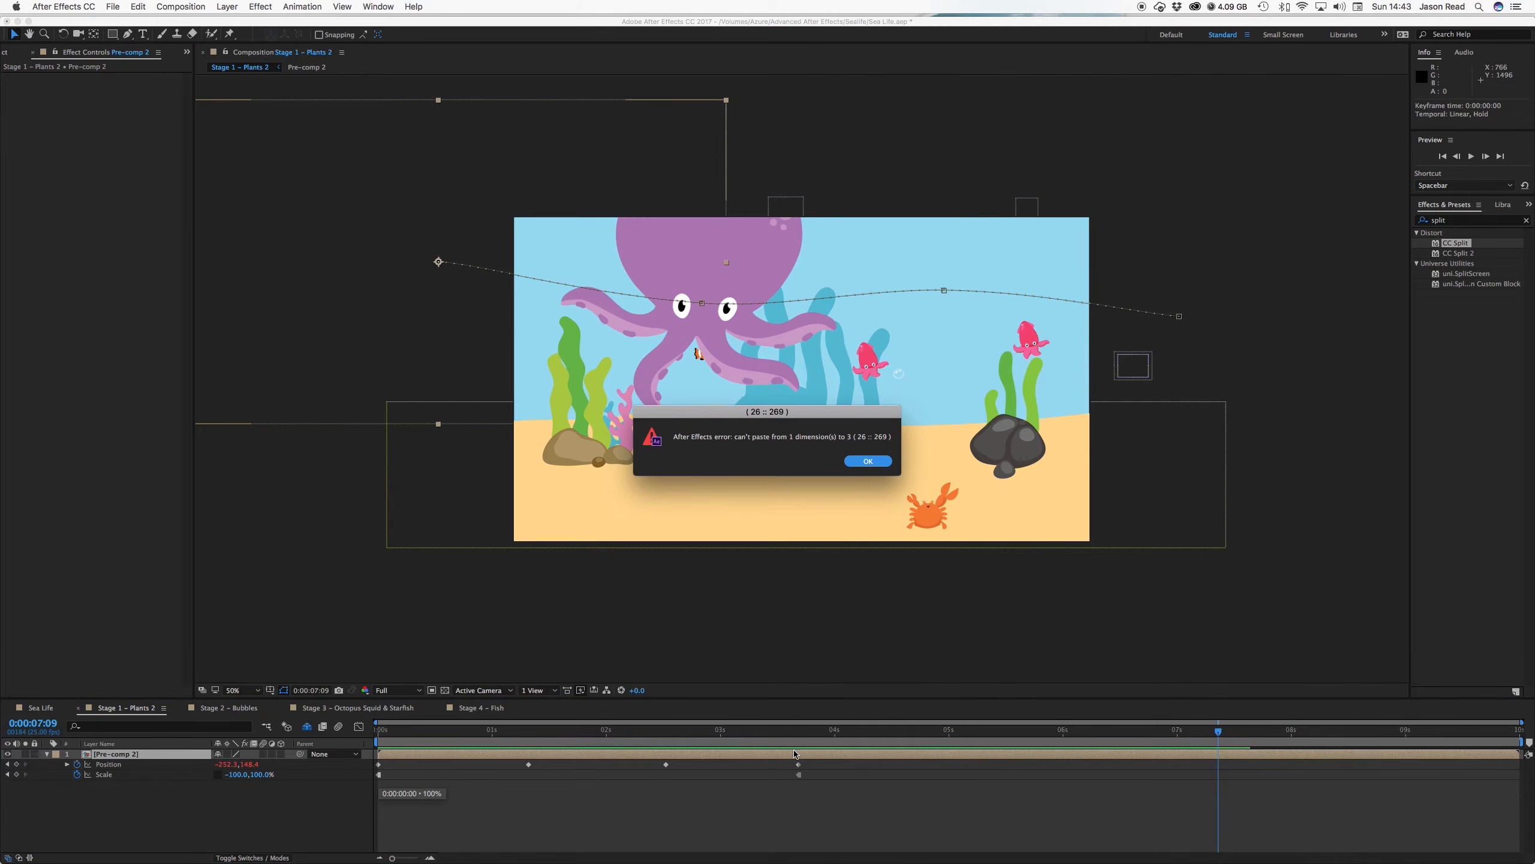
pyautogui.press('Return')
# Copy the starting 100% Scale keyframe to 0:00:07:09 and preview the return flip
pyautogui.click(718, 765)
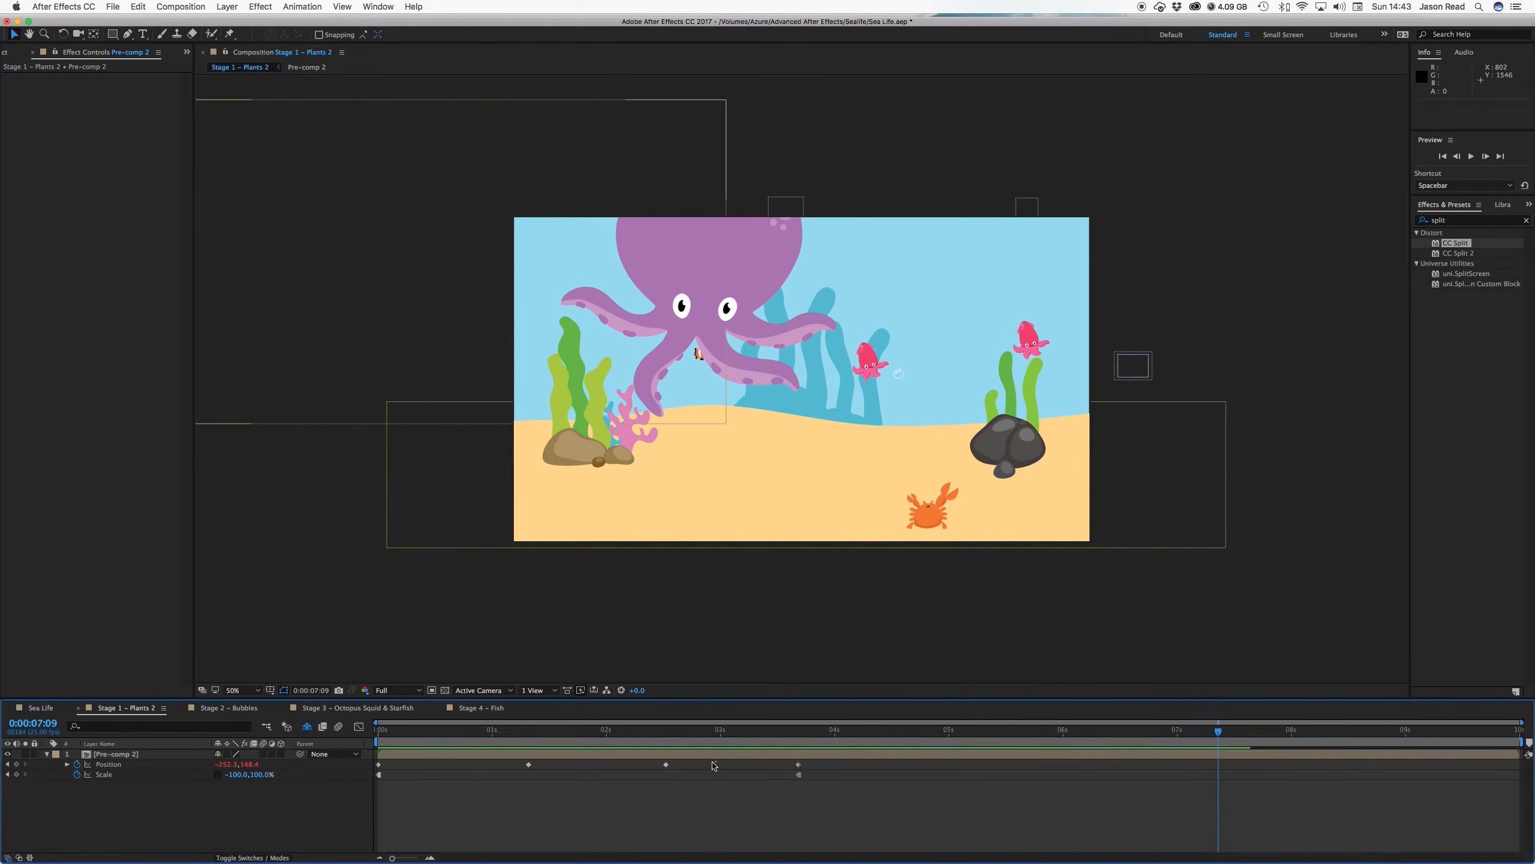
pyautogui.click(379, 775)
pyautogui.press('super+c')
pyautogui.press('space')
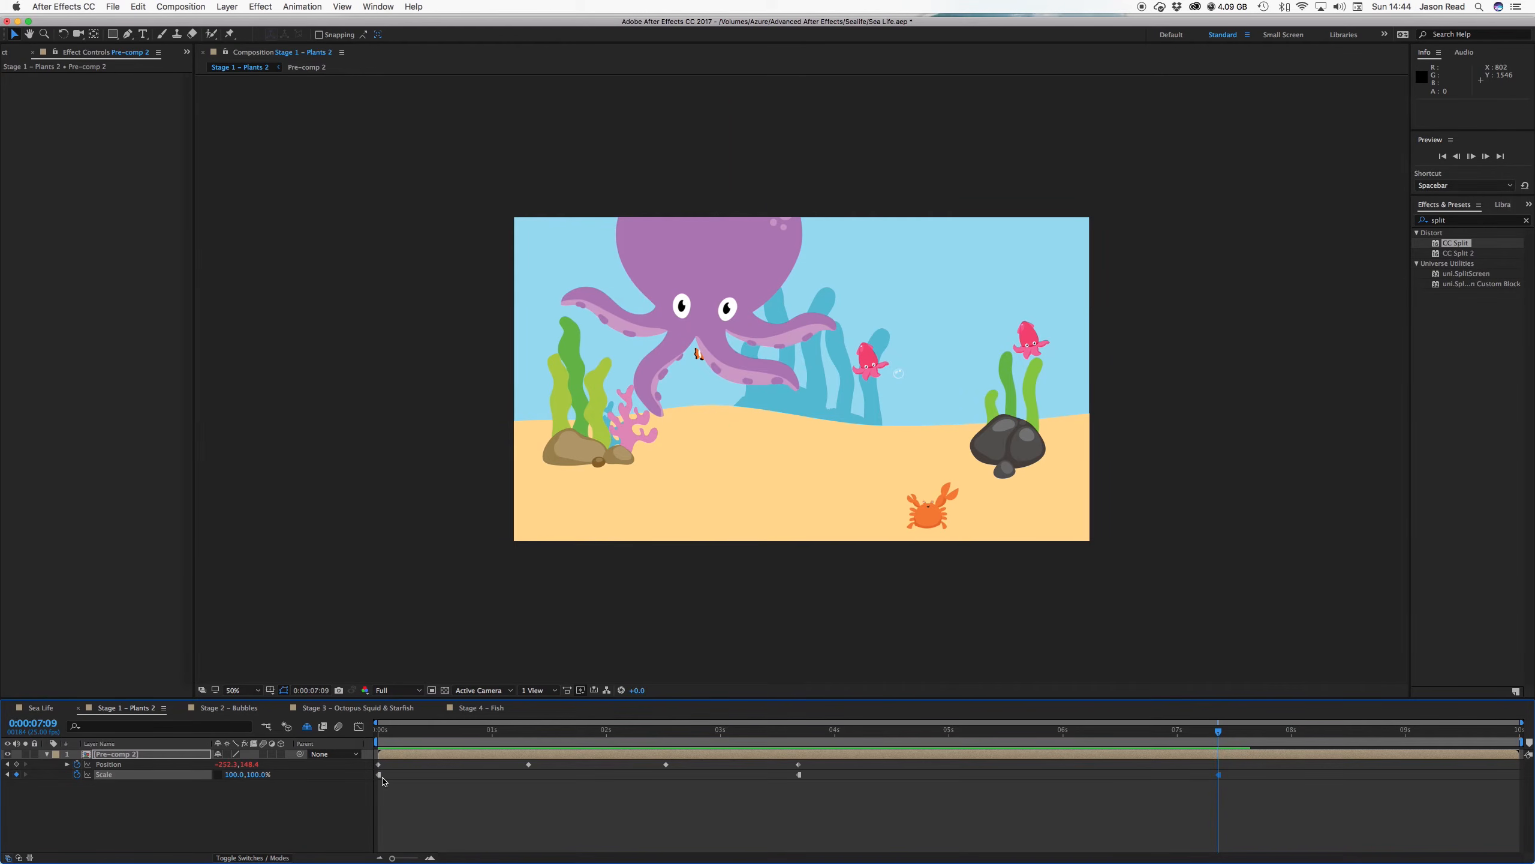
pyautogui.click(797, 750)
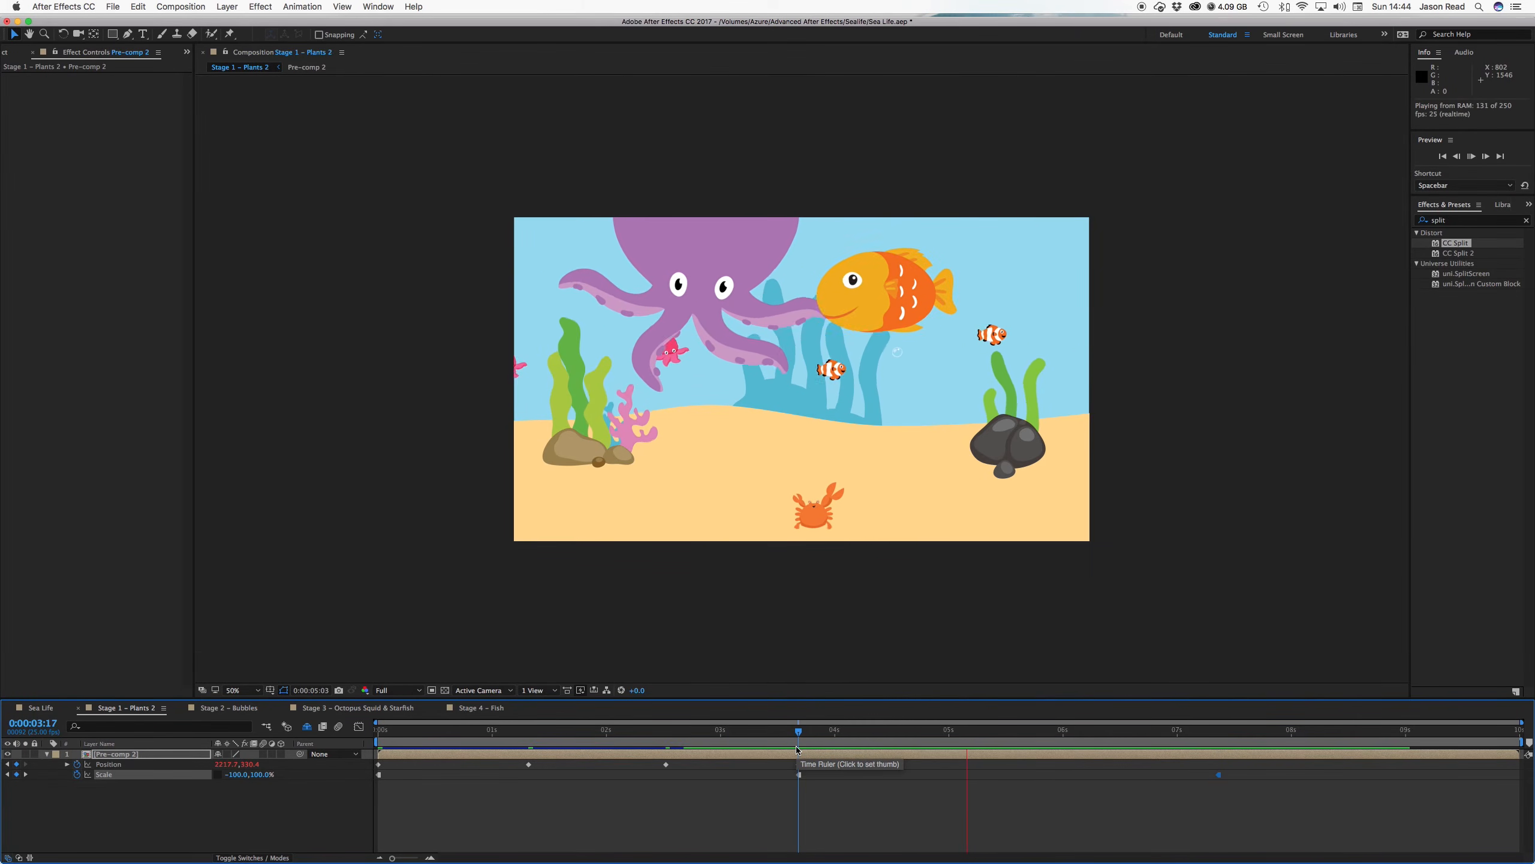